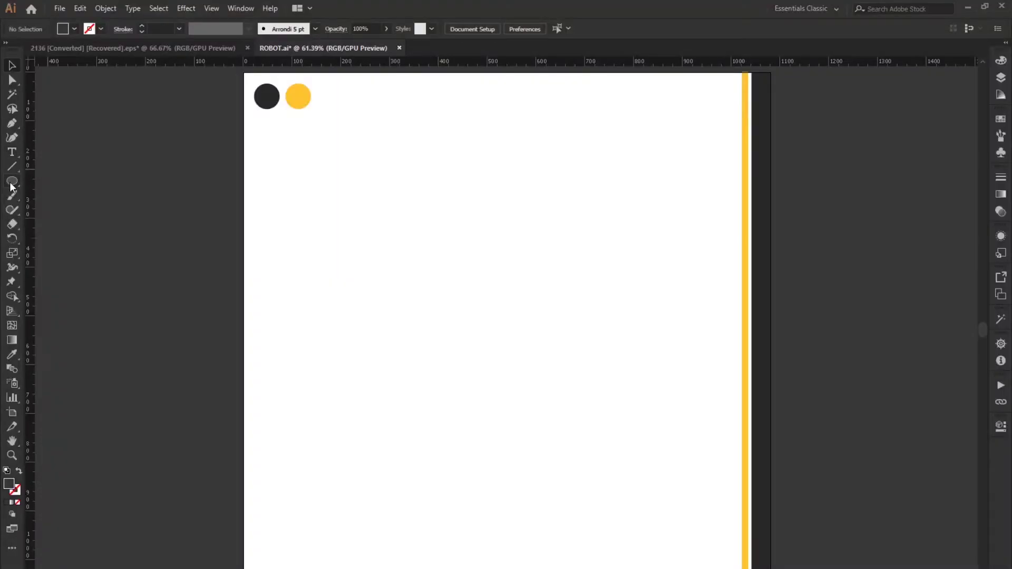
- Show the ROBOT document with its dark grey and yellow reference circles
click(12, 181)
- Draw a three-sided polygon near the centre of the artboard
click(53, 224)
mouse_move(458, 292)
mouse_down()
mouse_move(500, 370)
mouse_move(423, 200)
mouse_up()
key(Down)
key(Down)
key(Down)
- Round the triangle's corners into a teardrop and move it lower right
click(11, 82)
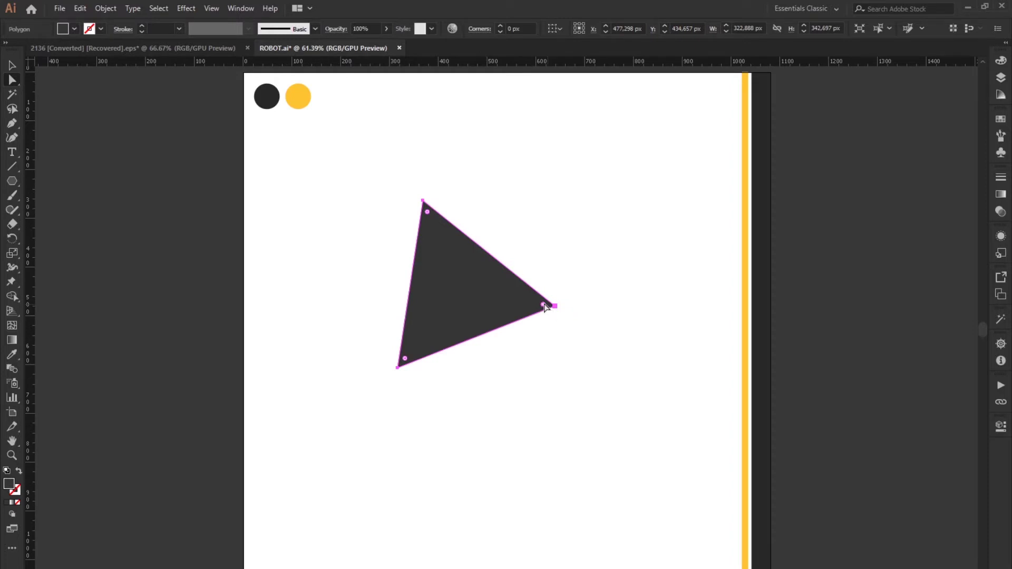
mouse_move(545, 306)
mouse_down()
mouse_move(459, 366)
mouse_move(569, 339)
mouse_move(418, 415)
mouse_up()
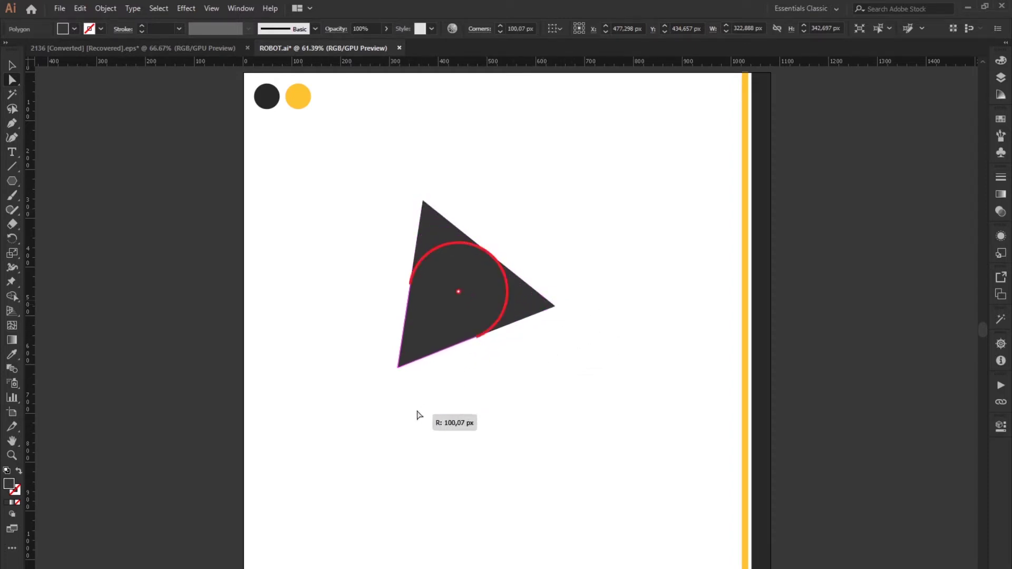
key(v)
drag(462, 322, 501, 402)
click(640, 349)
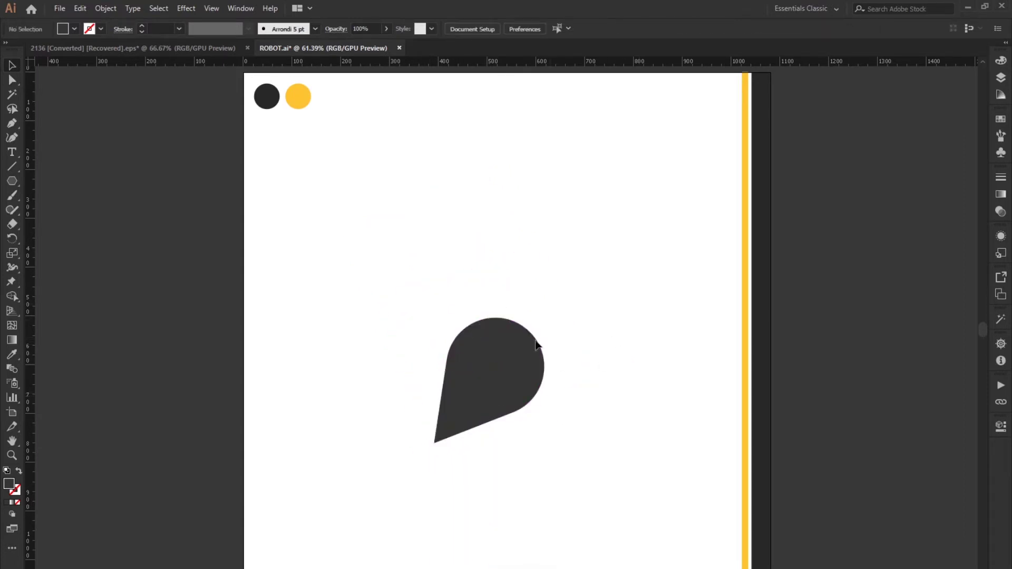
- Draw a dark circle above the teardrop and place a copy at upper right
click(506, 371)
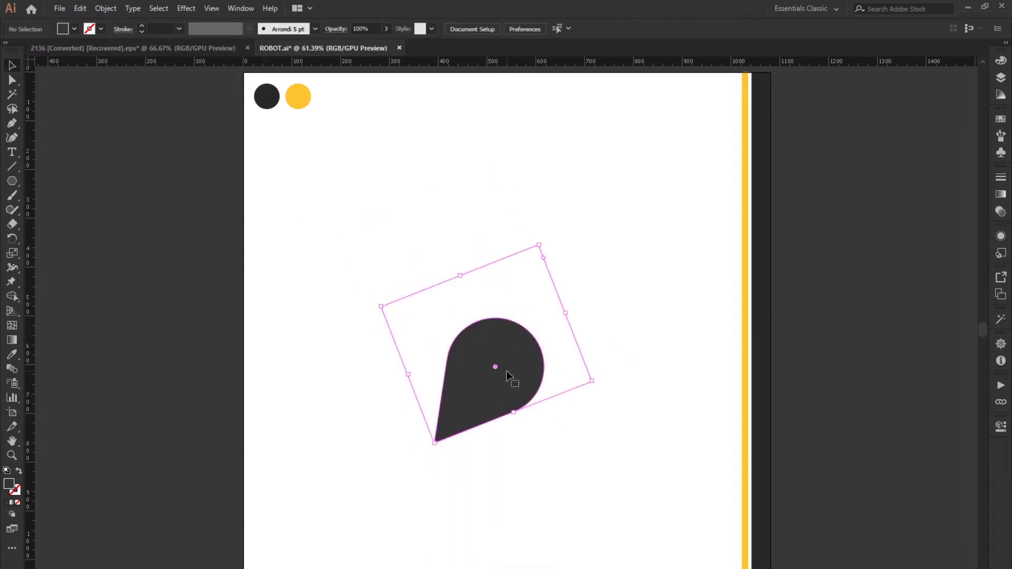
click(12, 181)
click(45, 210)
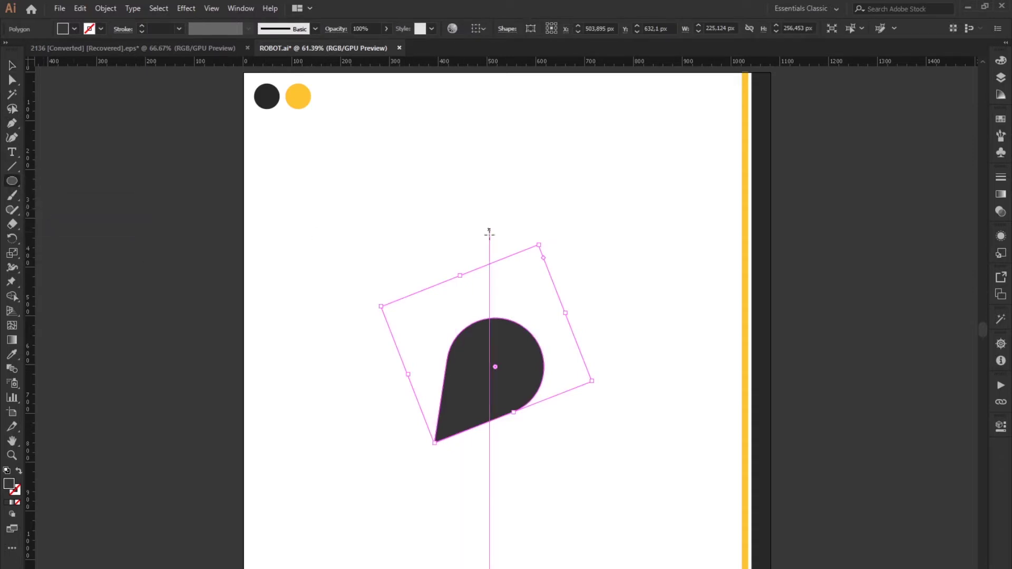
mouse_move(495, 240)
mouse_down()
mouse_move(436, 139)
mouse_move(444, 186)
mouse_up()
key(v)
mouse_move(500, 230)
mouse_down()
mouse_move(514, 251)
mouse_move(507, 292)
mouse_move(603, 170)
mouse_up()
- Enlarge the middle circle, shift it over the teardrop's top, and select both shapes
drag(554, 244, 561, 240)
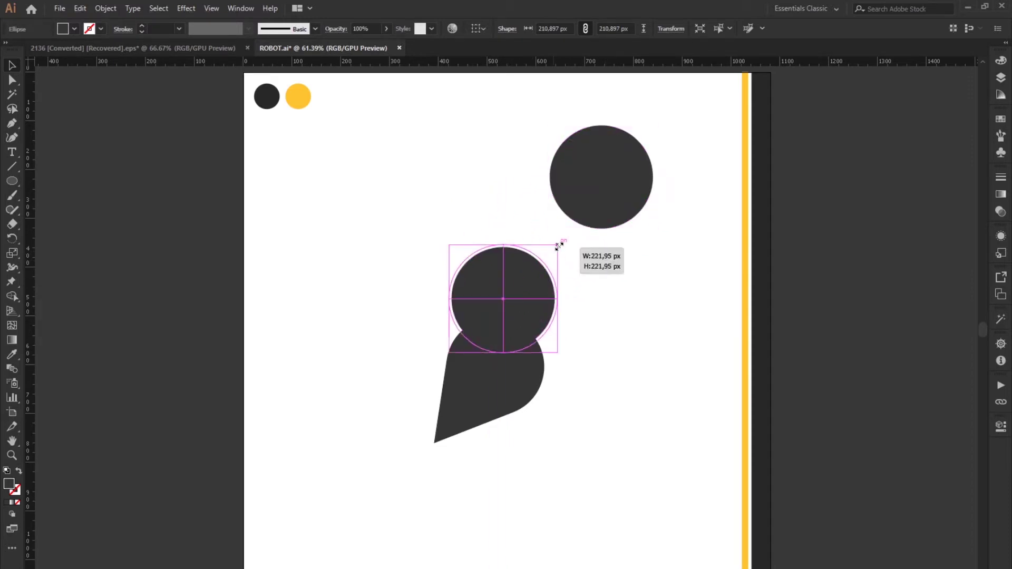
click(554, 432)
drag(553, 433, 439, 346)
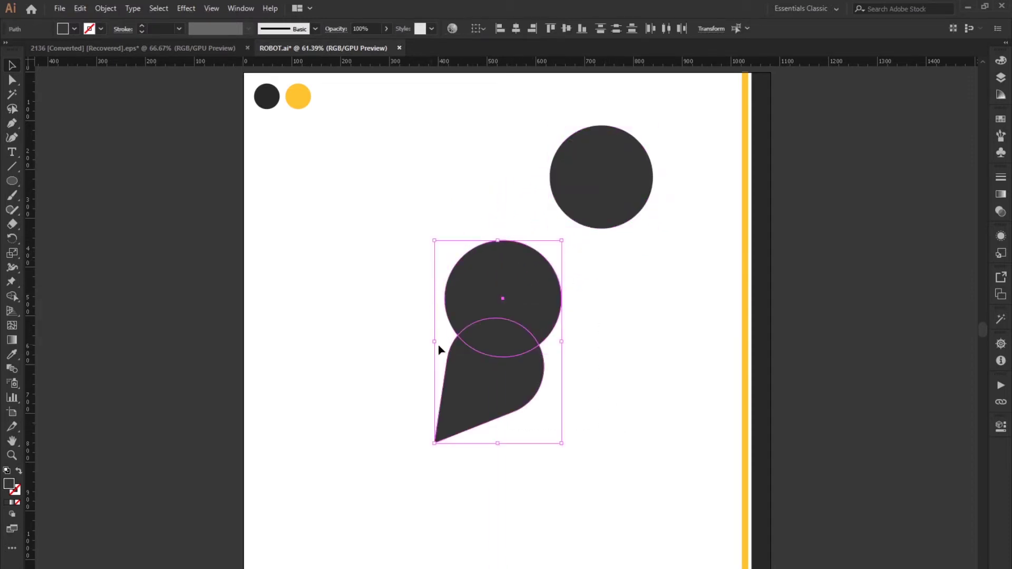
click(642, 420)
drag(533, 318, 522, 307)
click(620, 432)
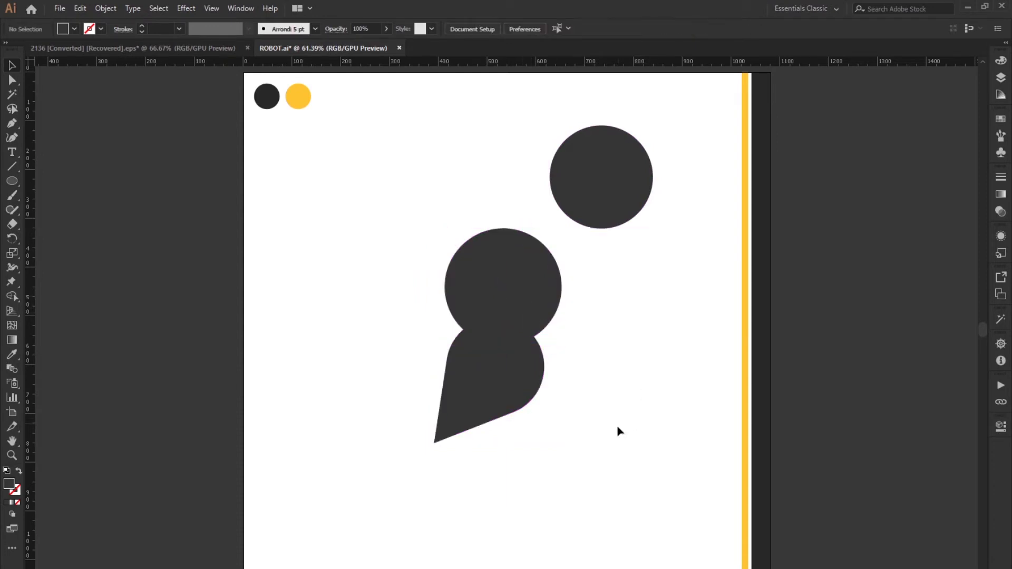
drag(619, 432, 377, 317)
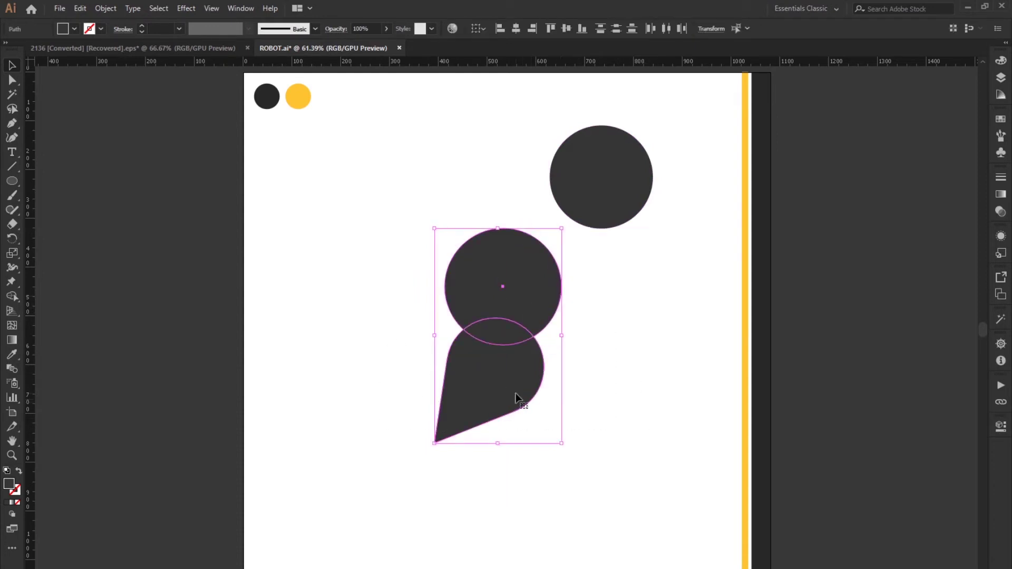
- Tilt the teardrop slightly and subtract the middle circle to notch its top
drag(571, 464, 472, 393)
click(596, 381)
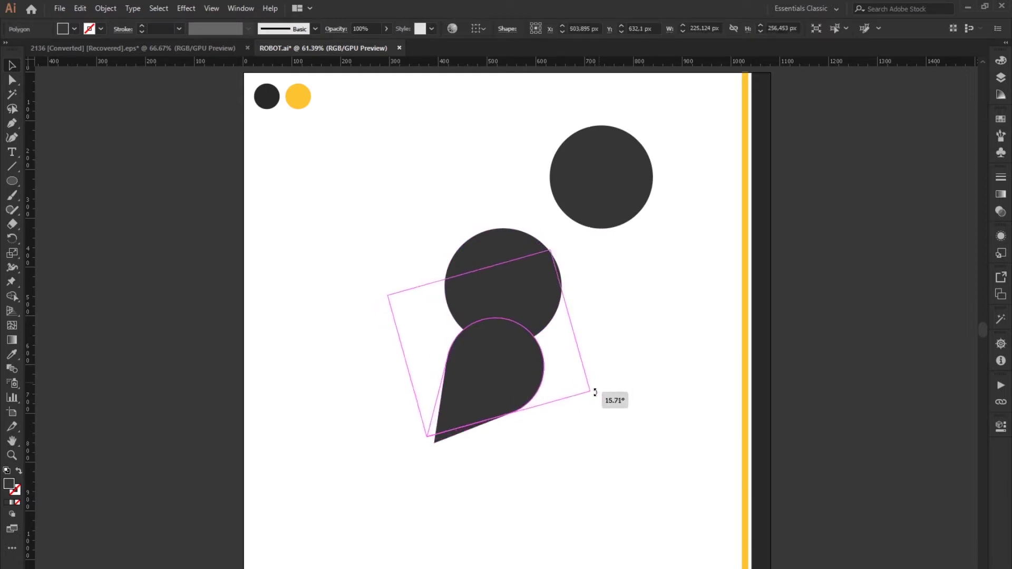
drag(597, 382, 596, 396)
drag(630, 435, 416, 302)
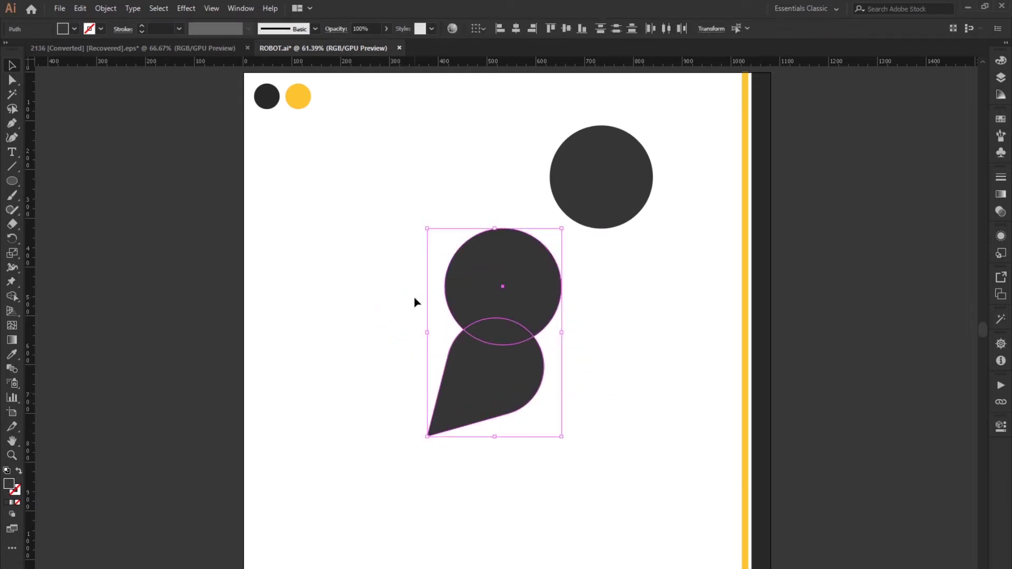
click(15, 299)
drag(466, 333, 503, 278)
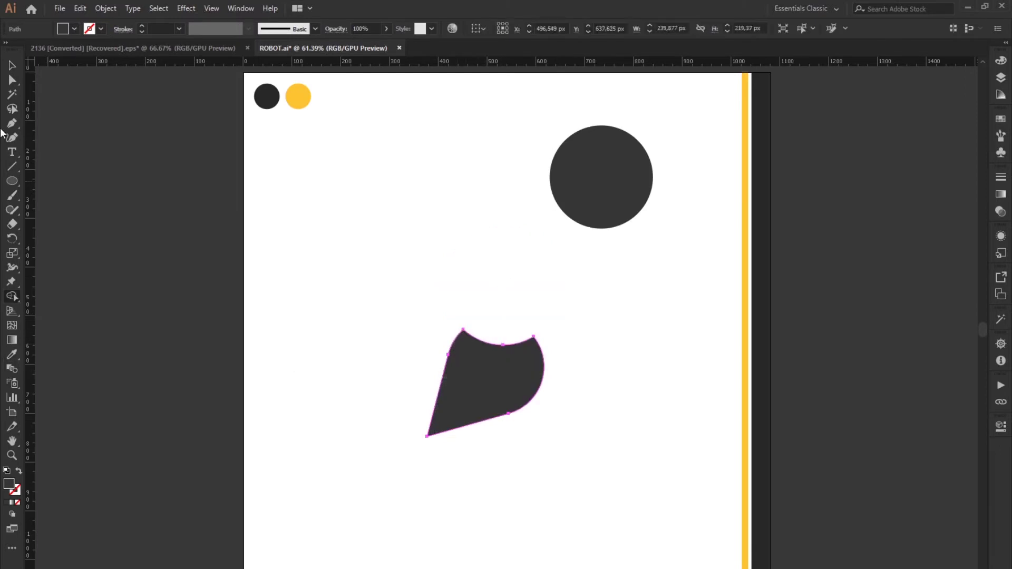
key(v)
- Move the spare circle down into the teardrop's notch as the head
click(626, 184)
double_click(626, 184)
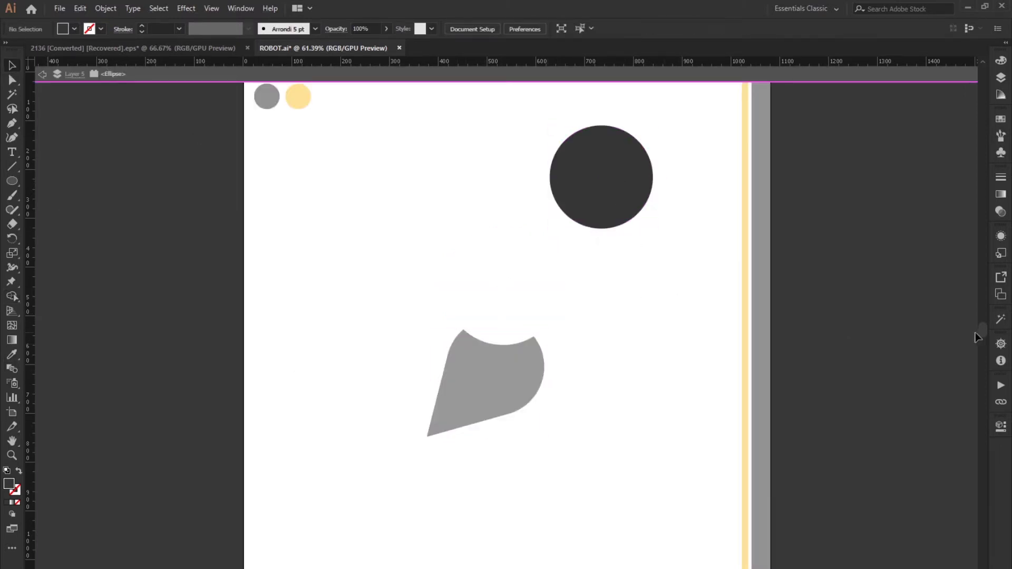
key(Escape)
mouse_move(591, 212)
mouse_down()
mouse_move(515, 303)
mouse_move(522, 292)
mouse_move(507, 337)
mouse_up()
key(ctrl+shift+a)
click(642, 364)
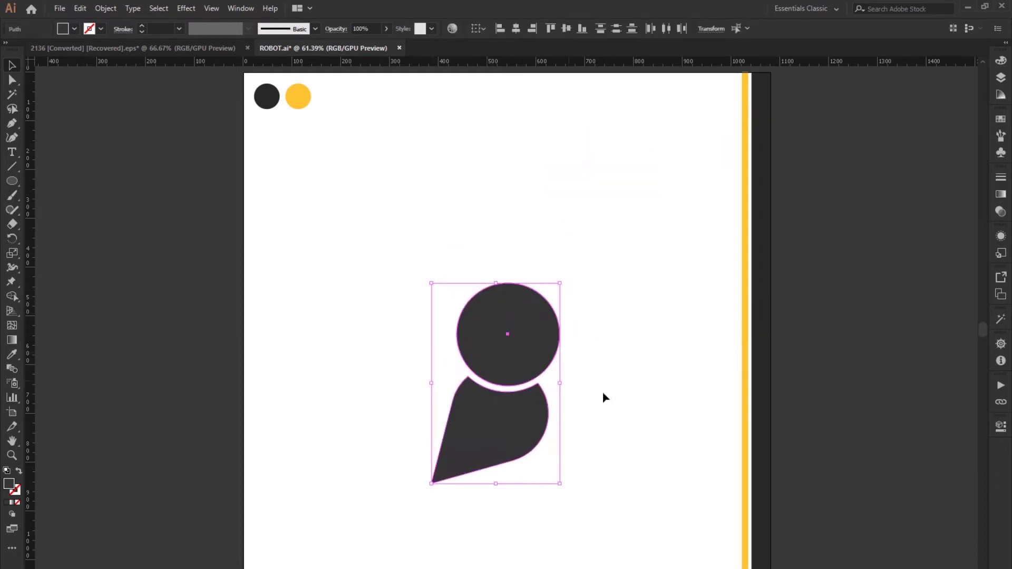
click(581, 461)
- Rotate the whole bee artwork slightly
click(510, 306)
drag(564, 484, 554, 506)
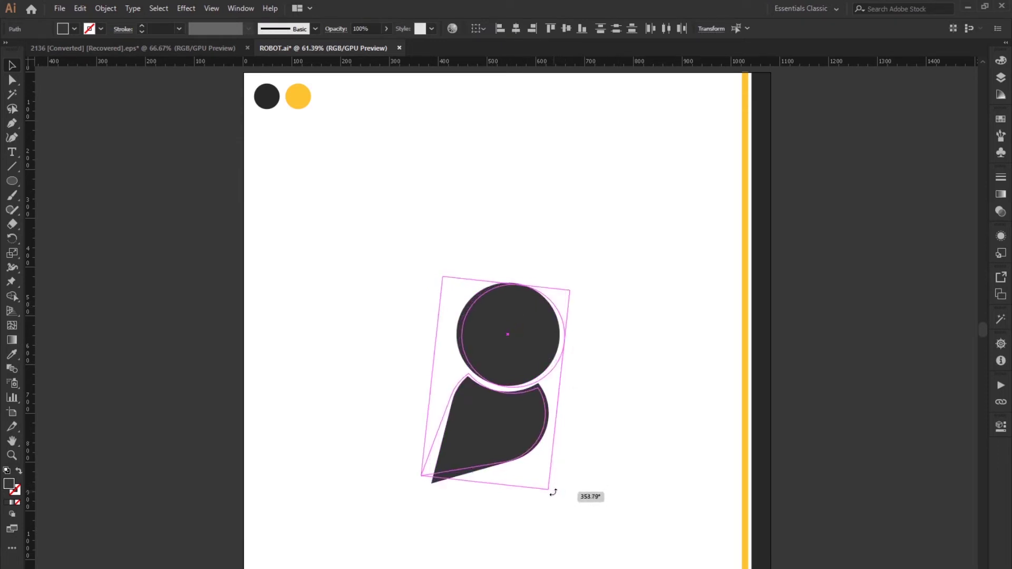
click(653, 467)
click(545, 309)
click(648, 361)
- Copy the head circle up-left and subtract it to bite a curve from the head
click(548, 319)
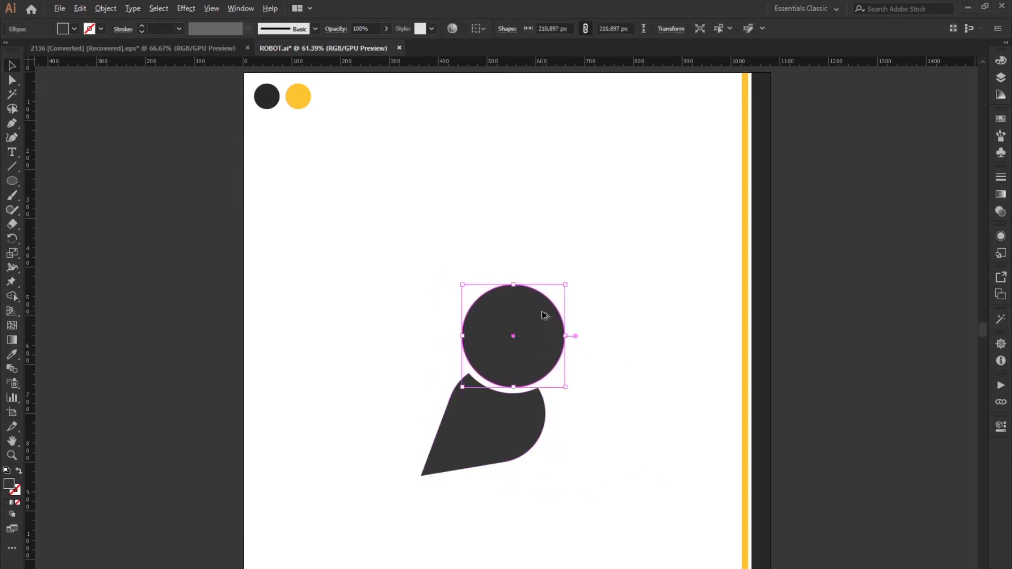
drag(548, 319, 502, 250)
click(636, 364)
drag(636, 364, 486, 307)
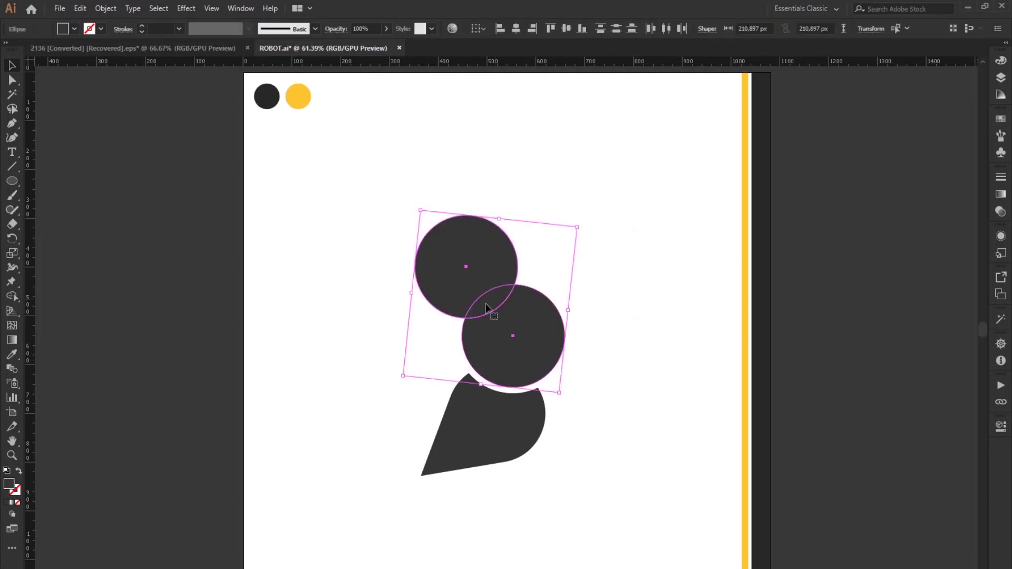
click(16, 301)
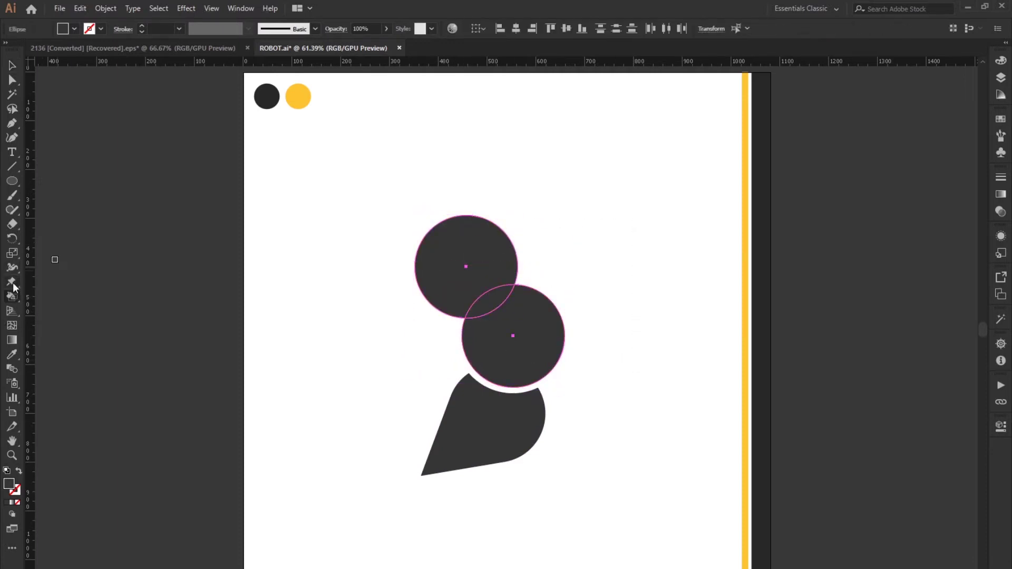
drag(16, 302, 63, 294)
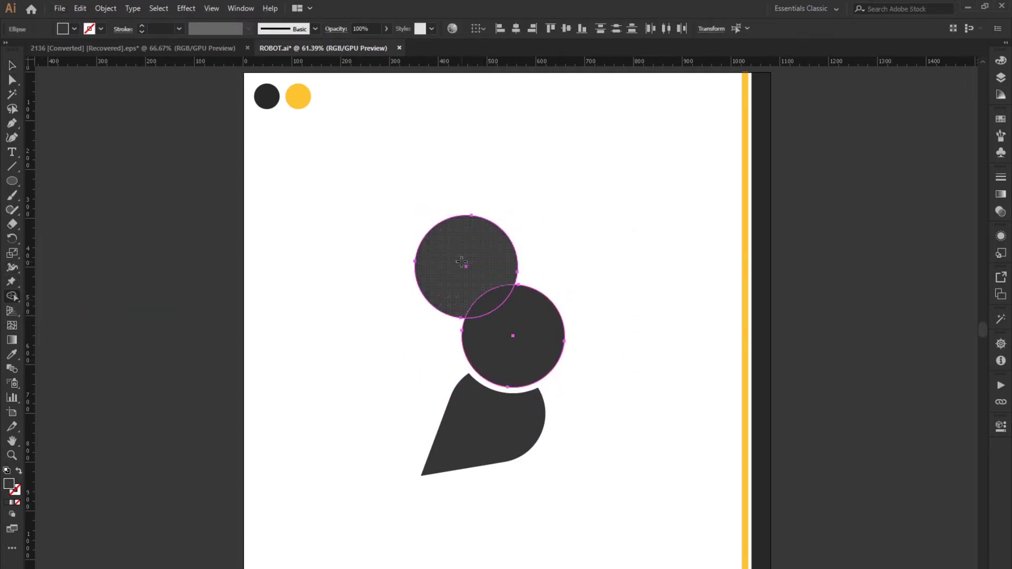
drag(478, 290, 485, 294)
click(11, 65)
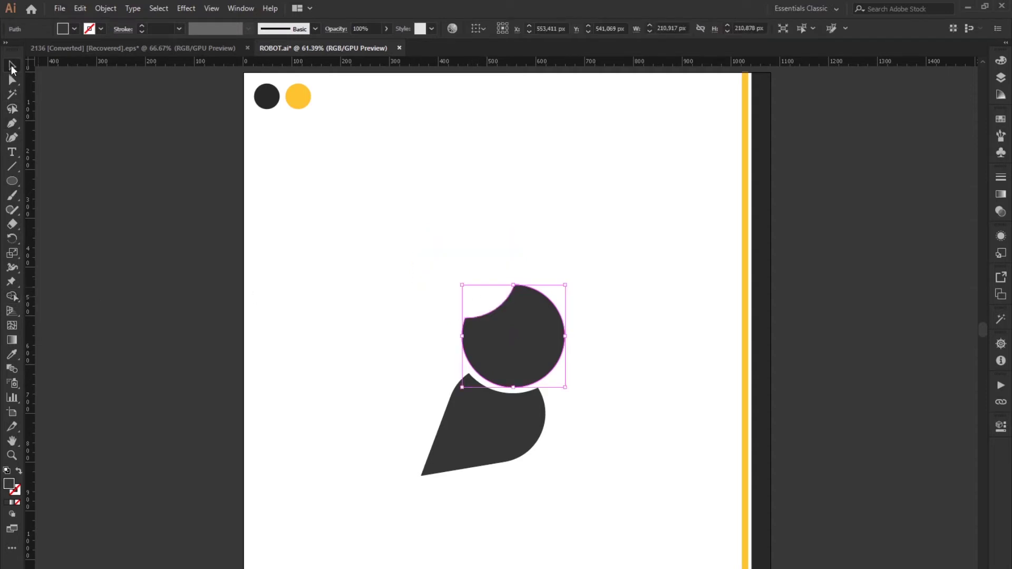
click(582, 314)
mouse_move(12, 181)
mouse_down()
mouse_move(51, 208)
mouse_move(50, 224)
mouse_up()
mouse_move(485, 158)
mouse_down()
mouse_move(390, 197)
mouse_move(482, 96)
mouse_up()
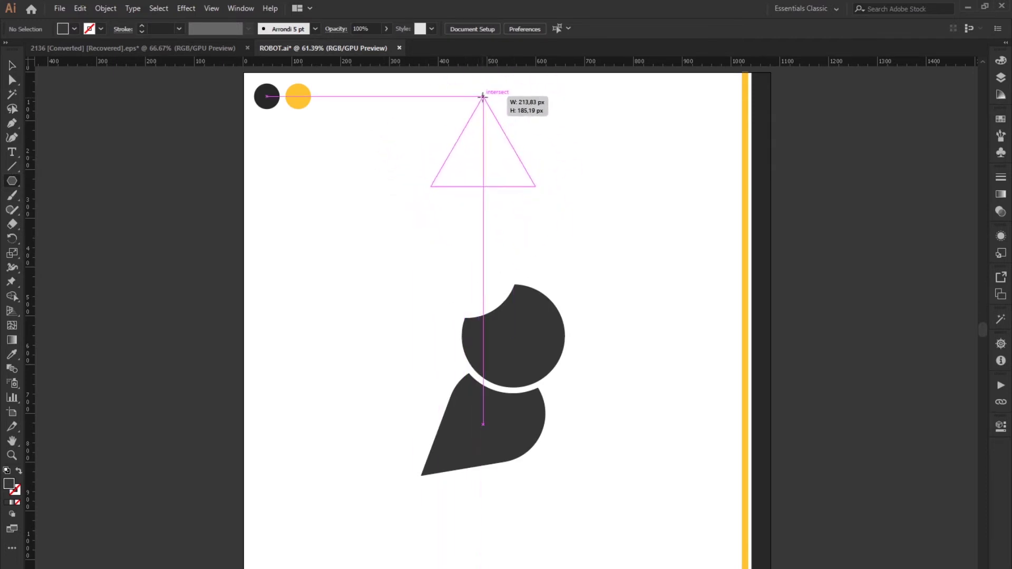
drag(483, 97, 483, 93)
key(v)
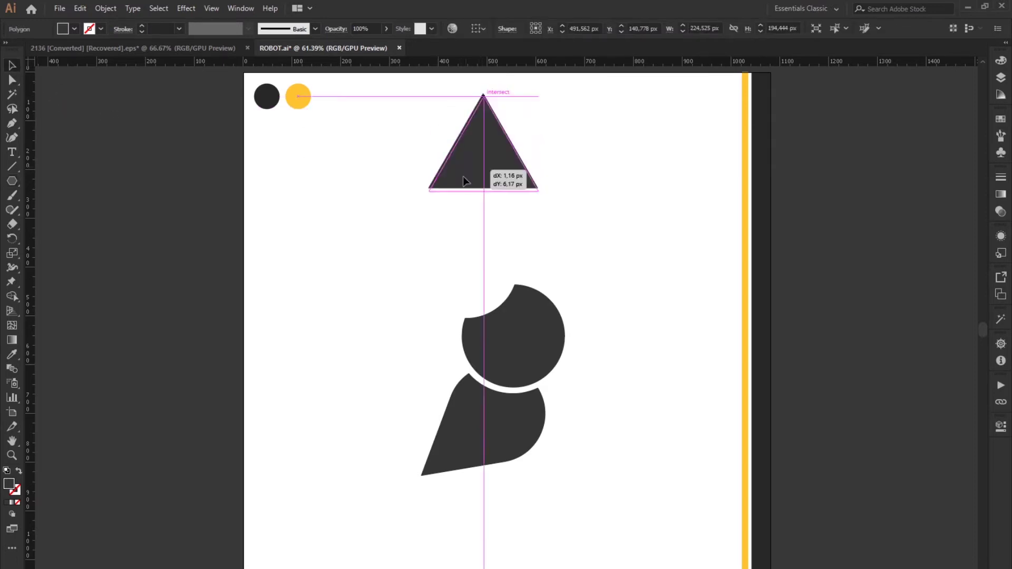
drag(464, 174, 437, 275)
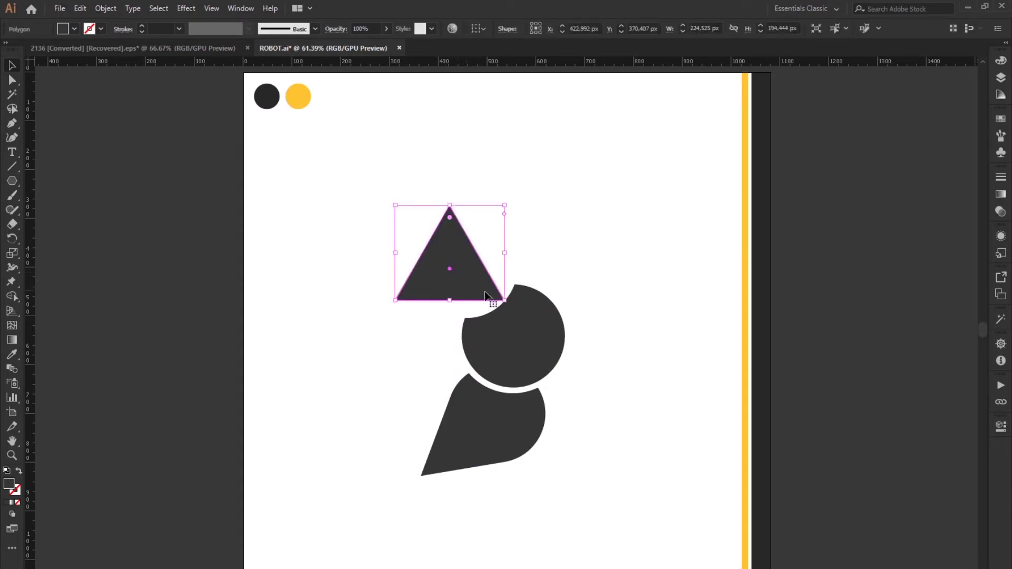
key(a)
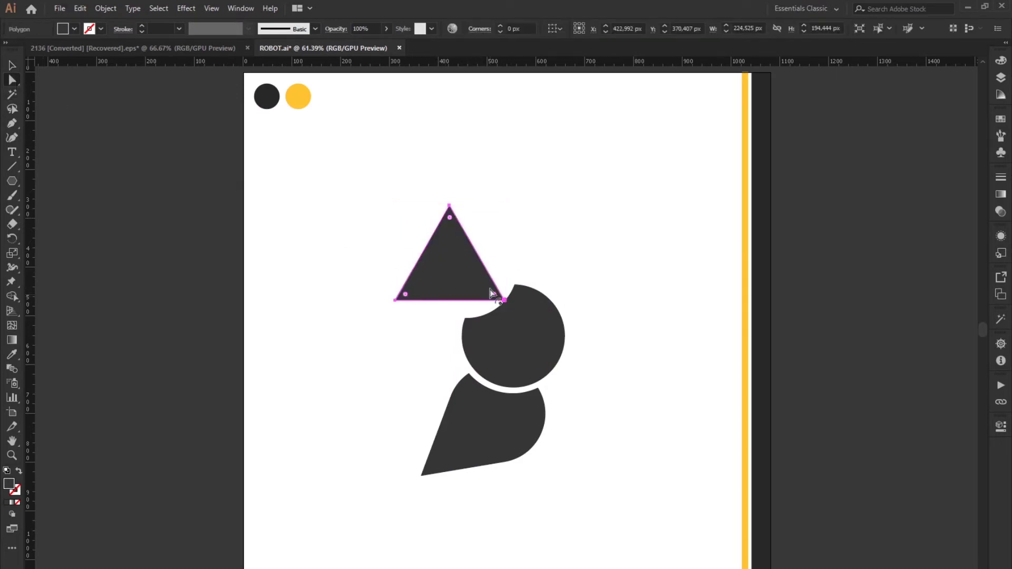
drag(450, 216, 452, 272)
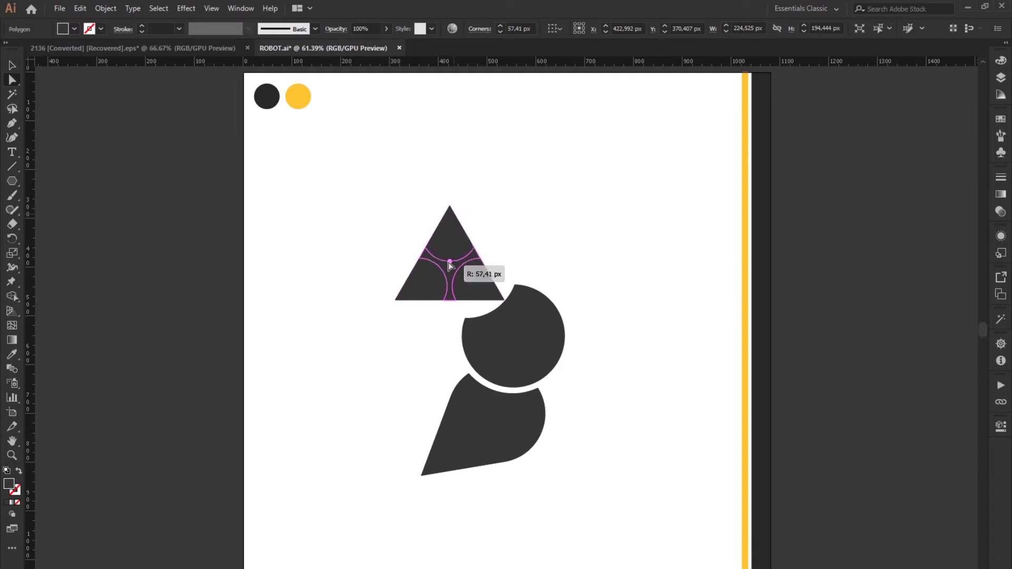
click(556, 274)
click(443, 272)
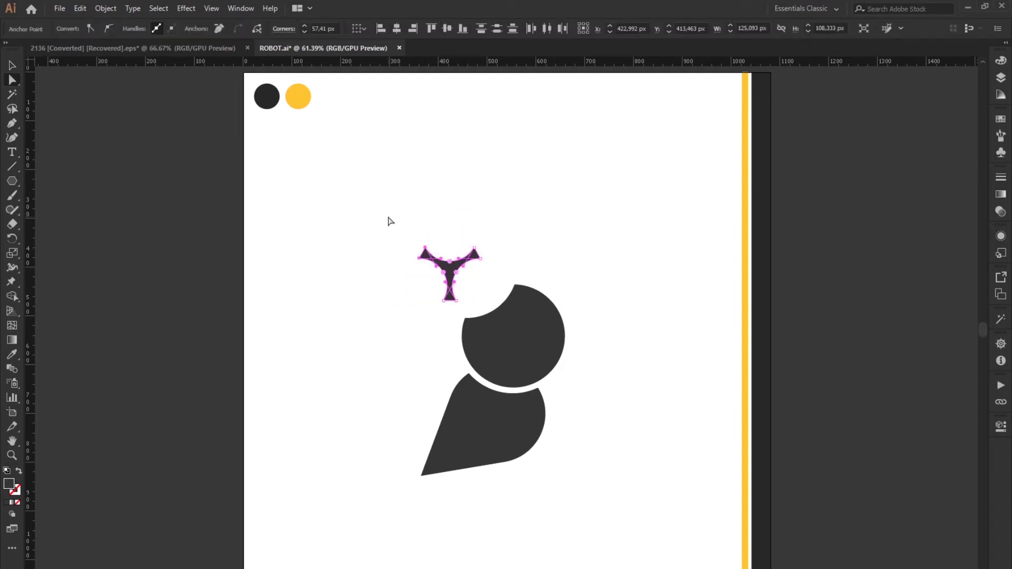
click(63, 116)
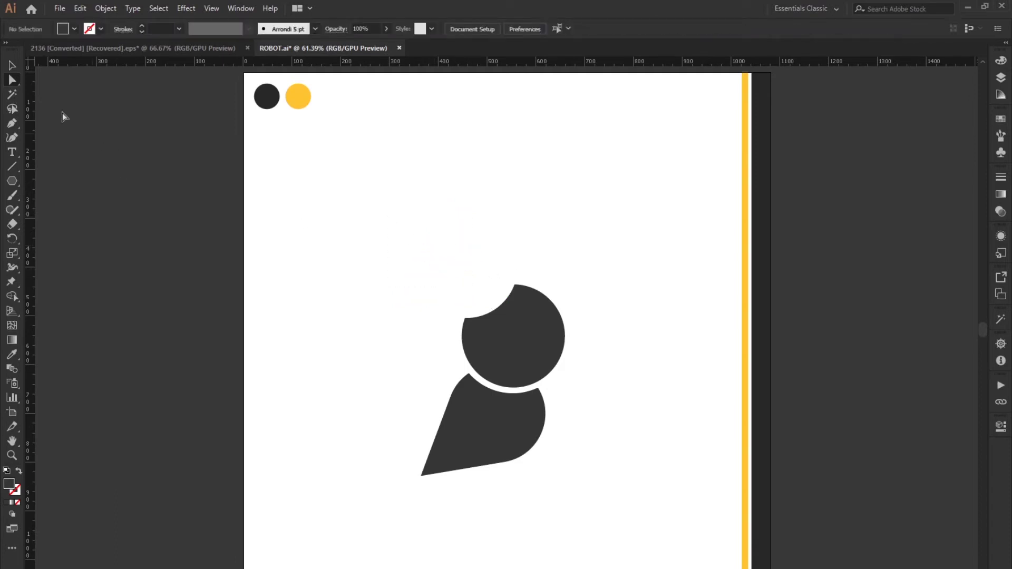
- Draw a triangle above the circle and round its corners into a teardrop
click(24, 181)
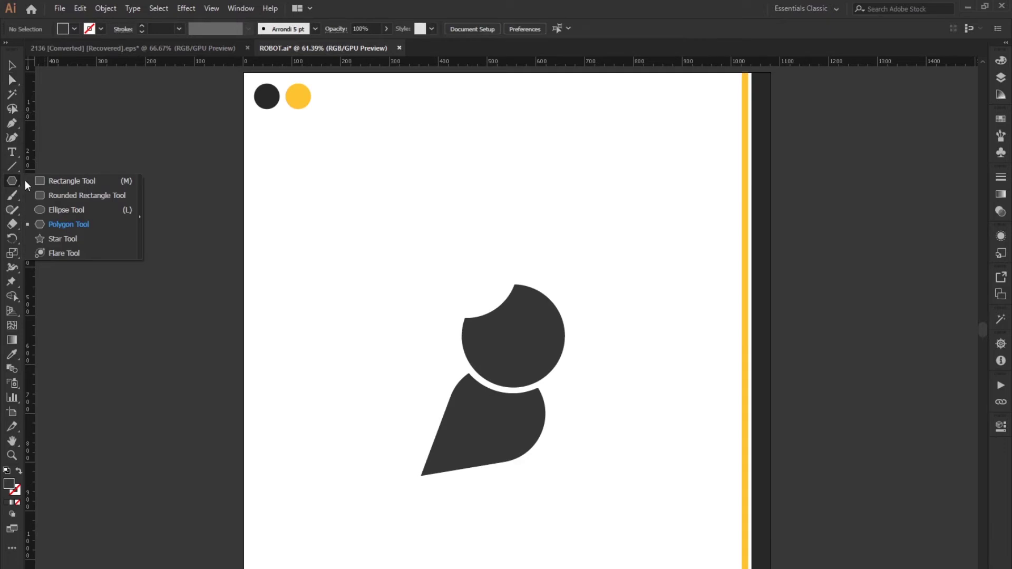
click(53, 224)
drag(416, 227, 365, 284)
key(a)
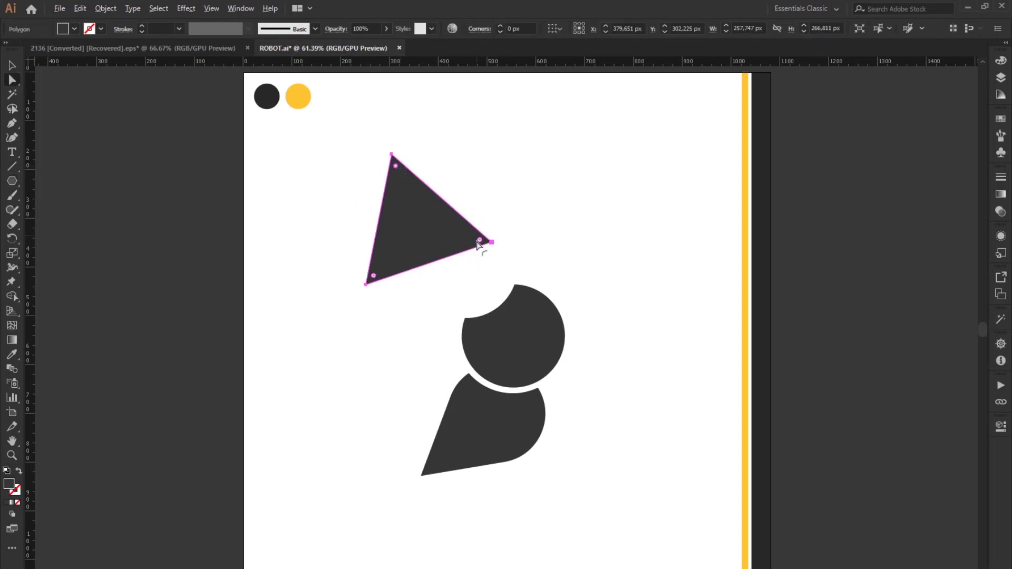
drag(480, 243, 508, 259)
drag(480, 242, 382, 287)
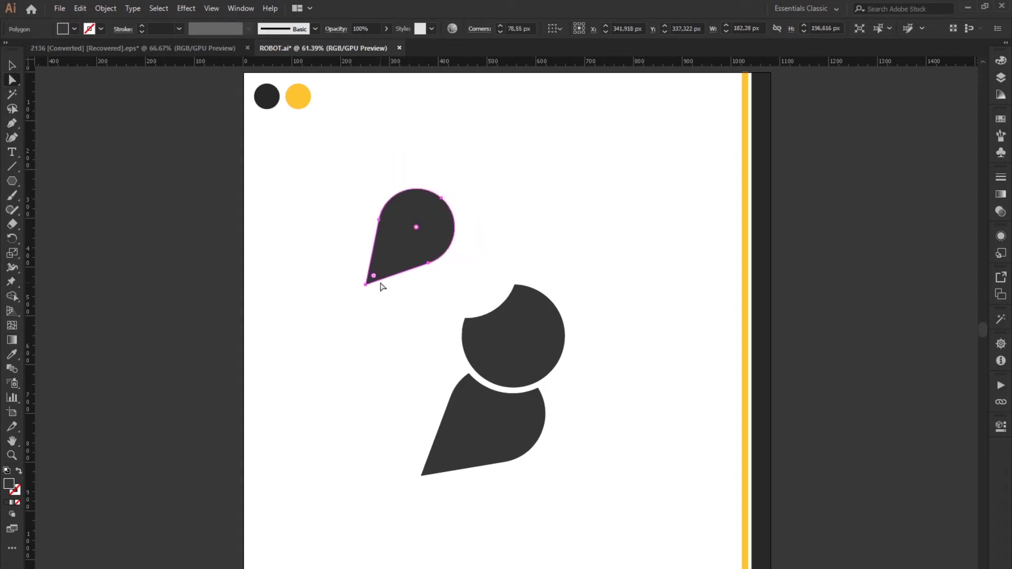
drag(376, 278, 383, 263)
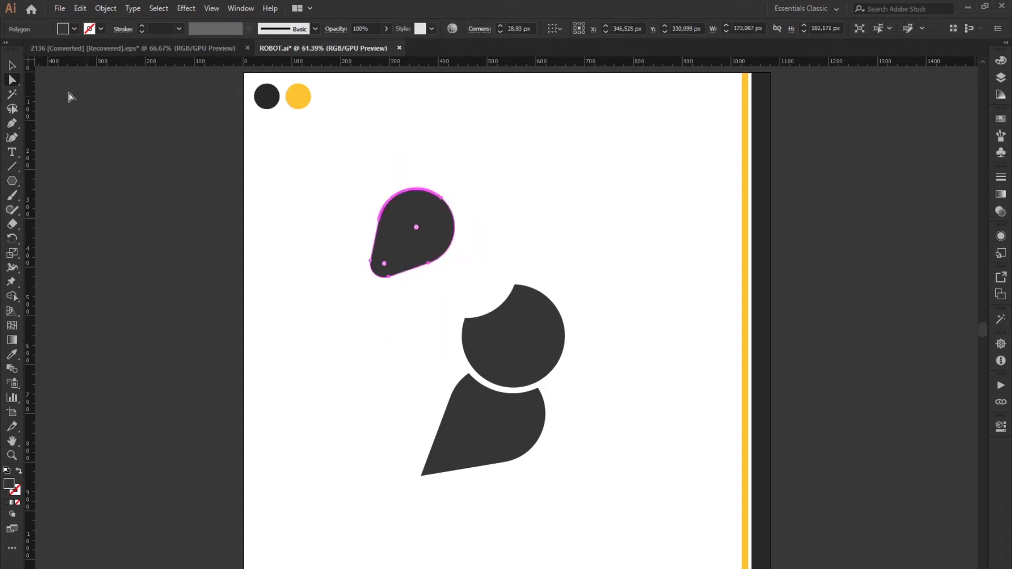
- Move the teardrop down-right toward the circle and rotate it to a tilt
key(v)
drag(424, 236, 461, 278)
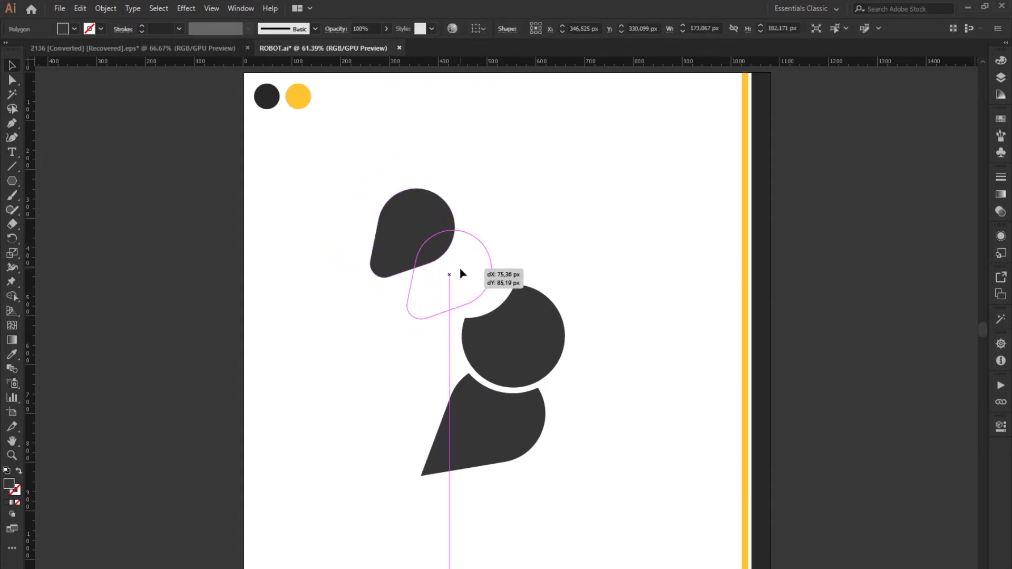
drag(551, 285, 538, 309)
drag(475, 264, 481, 261)
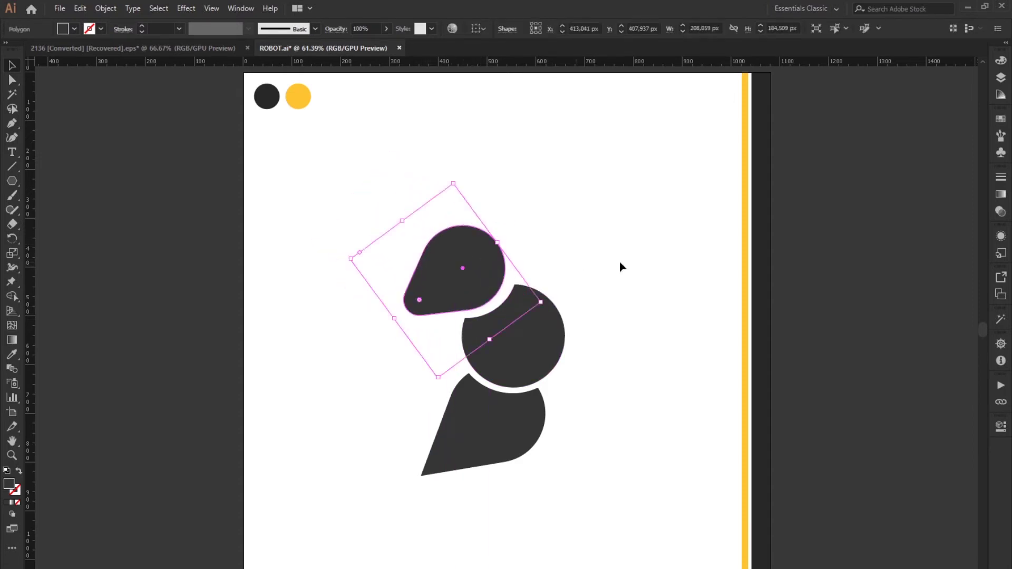
click(648, 267)
- Colour the large circle with the yellow sampled from the small swatch
click(511, 319)
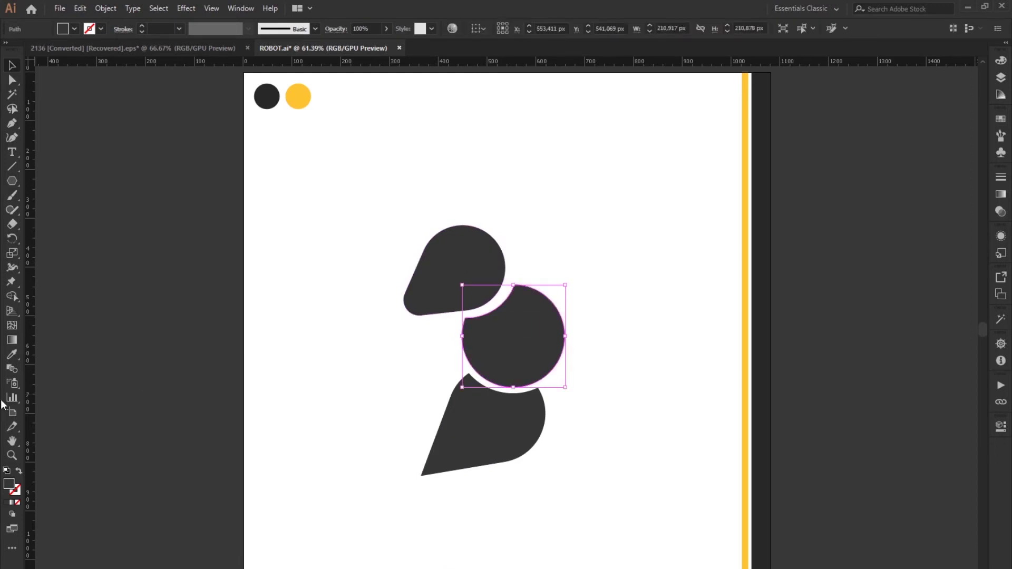
key(i)
click(305, 98)
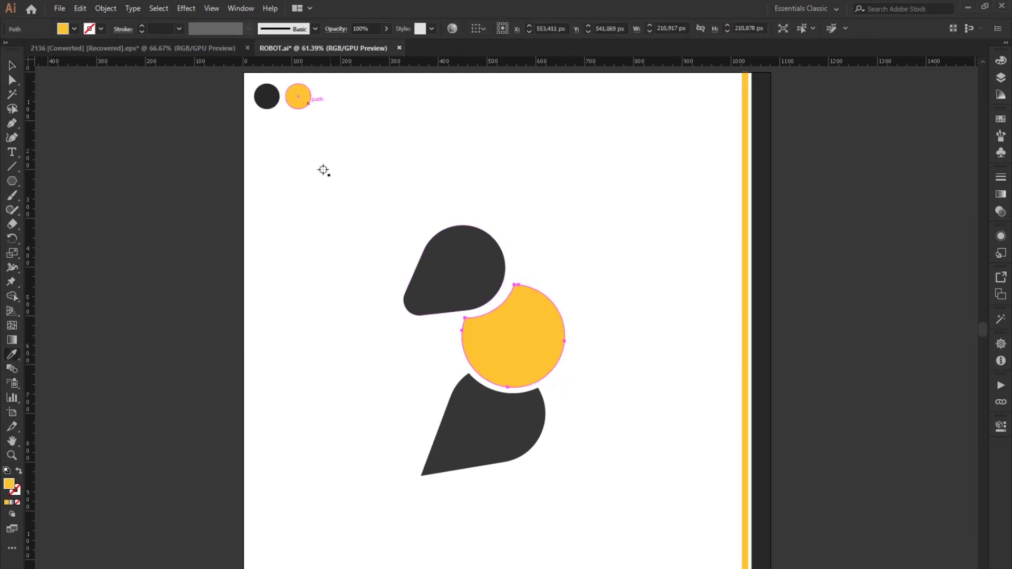
key(v)
click(665, 224)
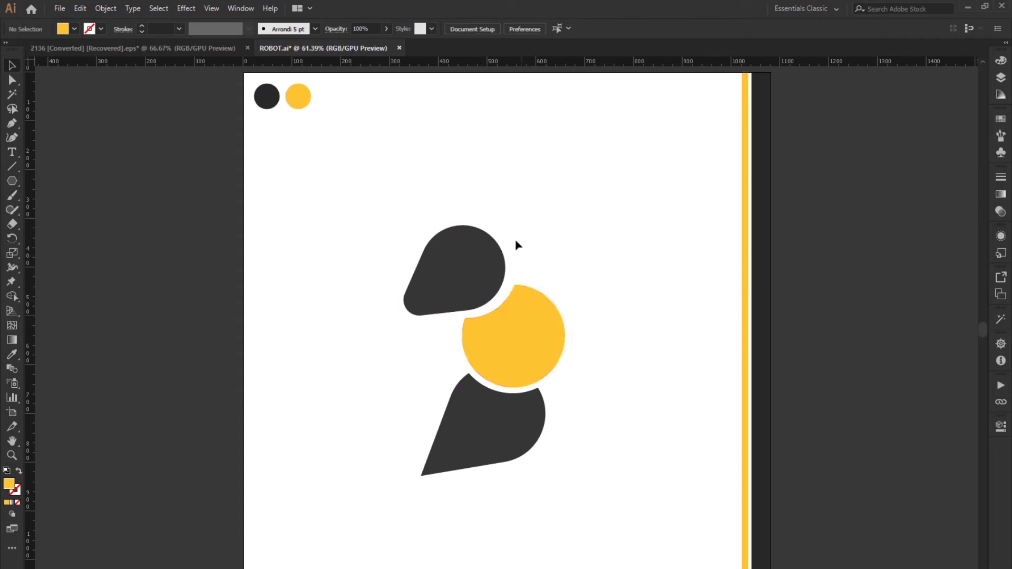
- Round the upper teardrop's lower-left tip more
click(454, 295)
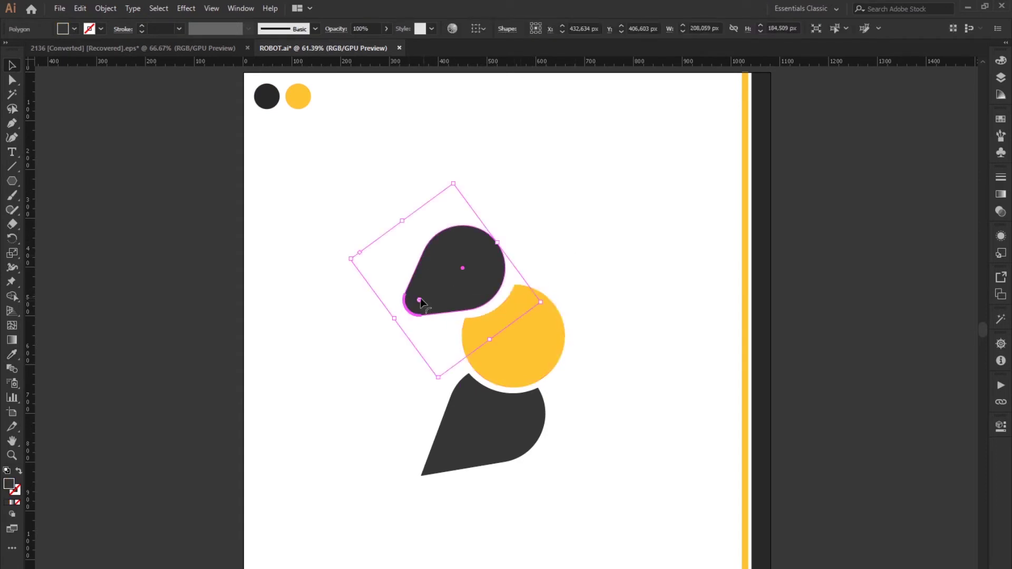
drag(462, 271, 463, 272)
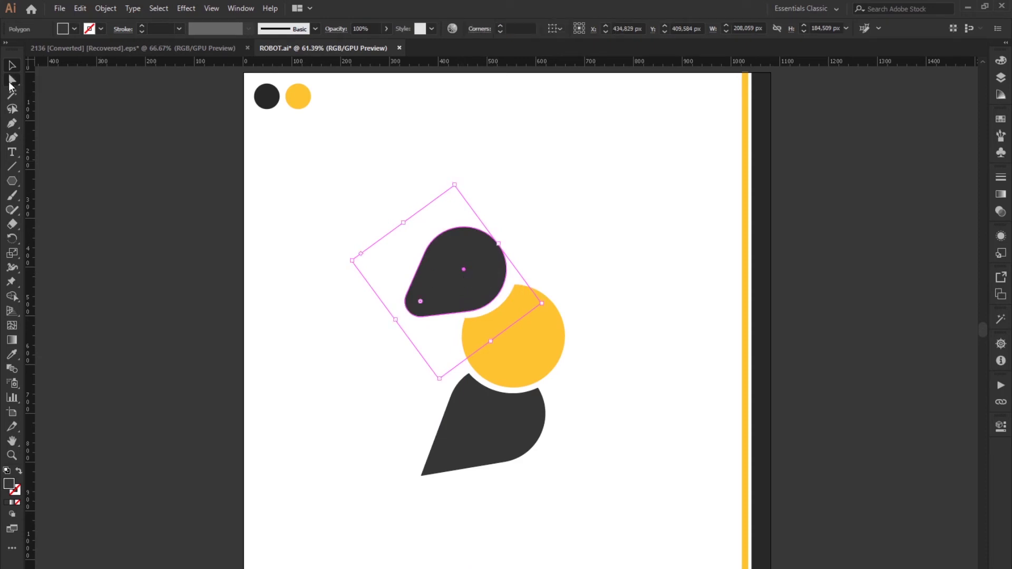
key(a)
drag(421, 303, 460, 276)
click(589, 275)
- Nudge the teardrop with arrow keys until it sits snugly against the yellow circle
click(12, 64)
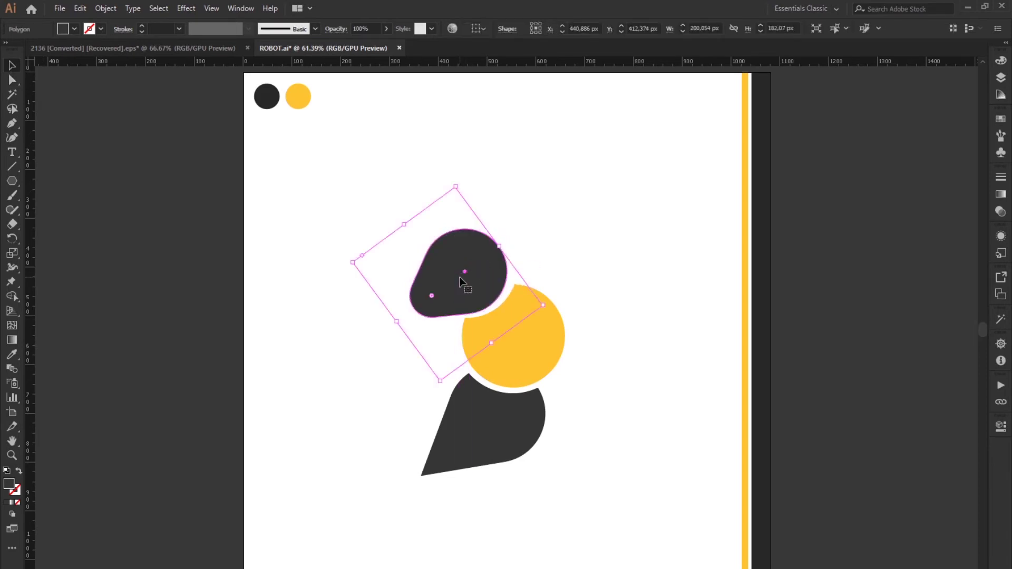
key(Up)
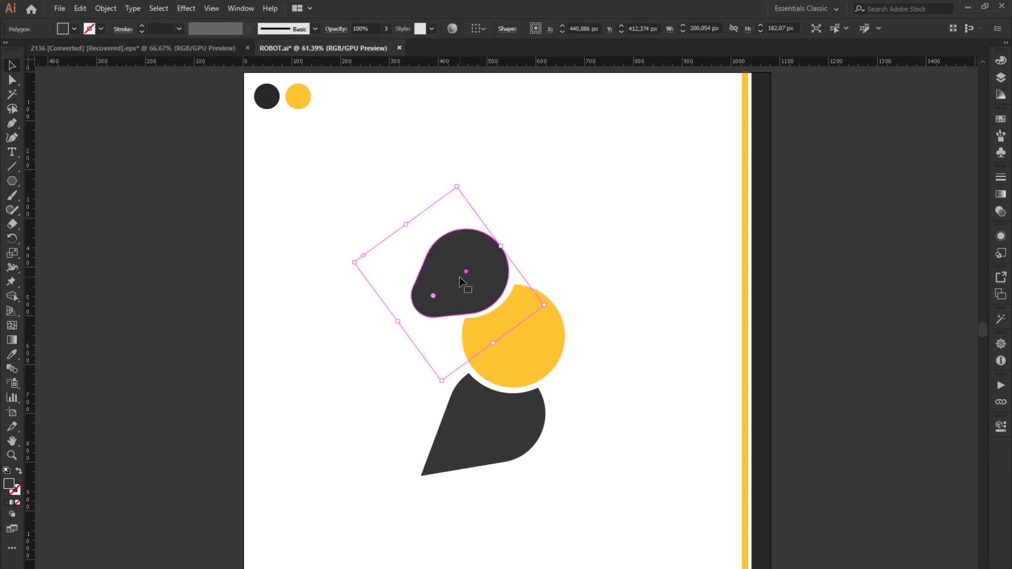
key(Up)
key(Right)
key(Right)
key(Right)
key(Right)
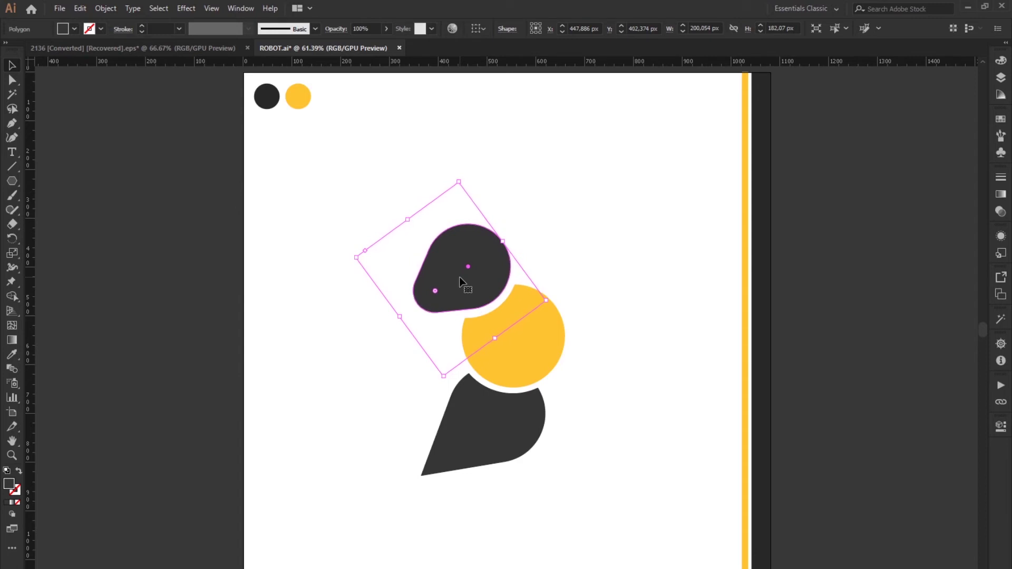
click(593, 277)
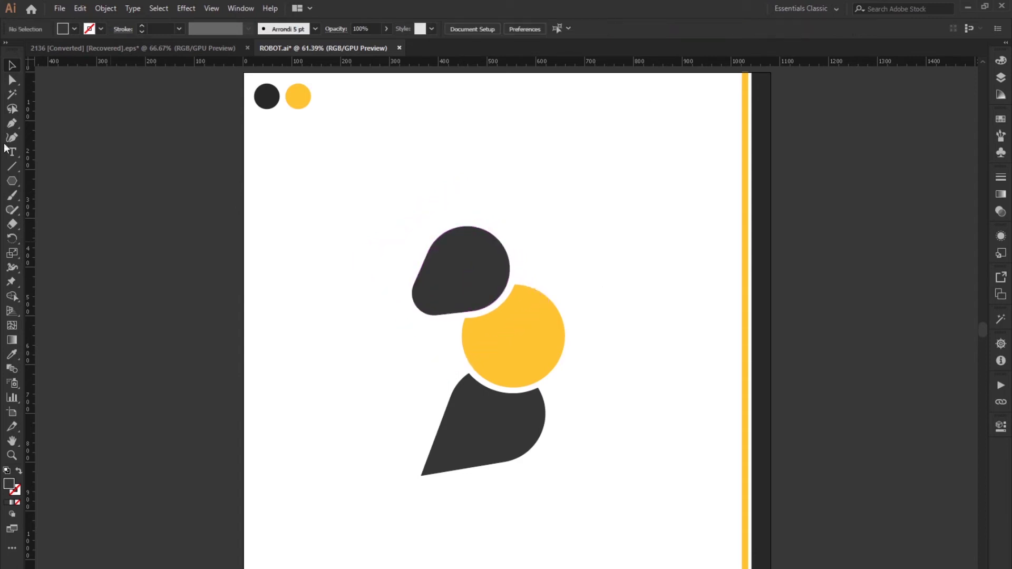
- Draw a large dark circle near the top and make an overlapping copy up-left
drag(12, 181, 50, 209)
mouse_move(490, 121)
mouse_down()
mouse_move(654, 295)
mouse_move(577, 113)
mouse_up()
key(v)
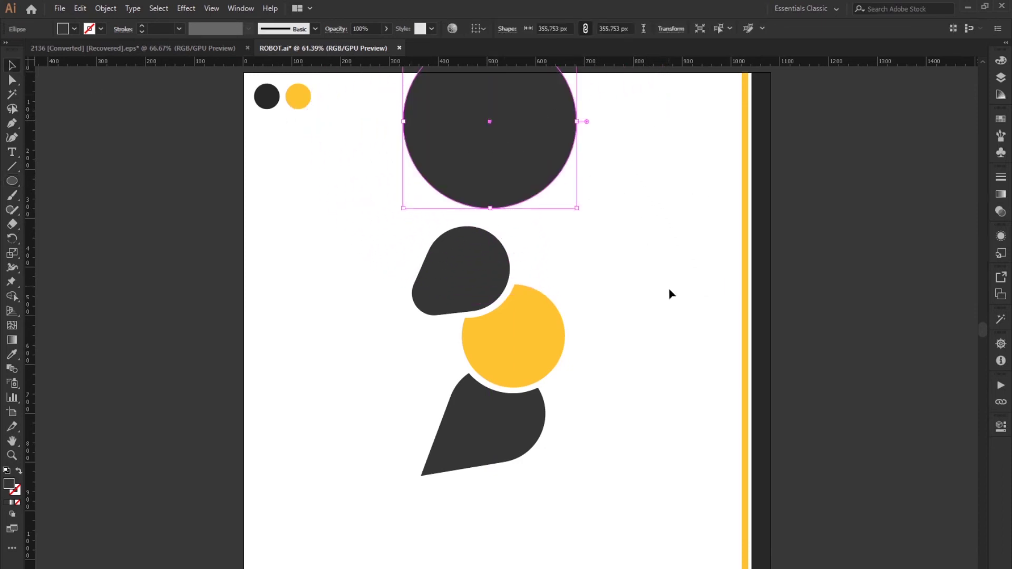
drag(486, 151, 576, 201)
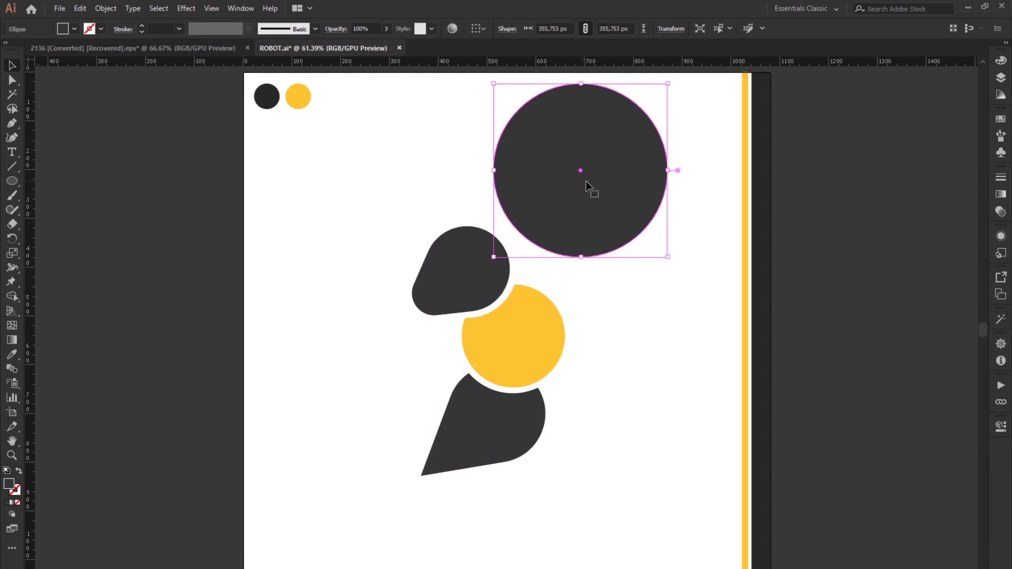
drag(604, 186, 497, 138)
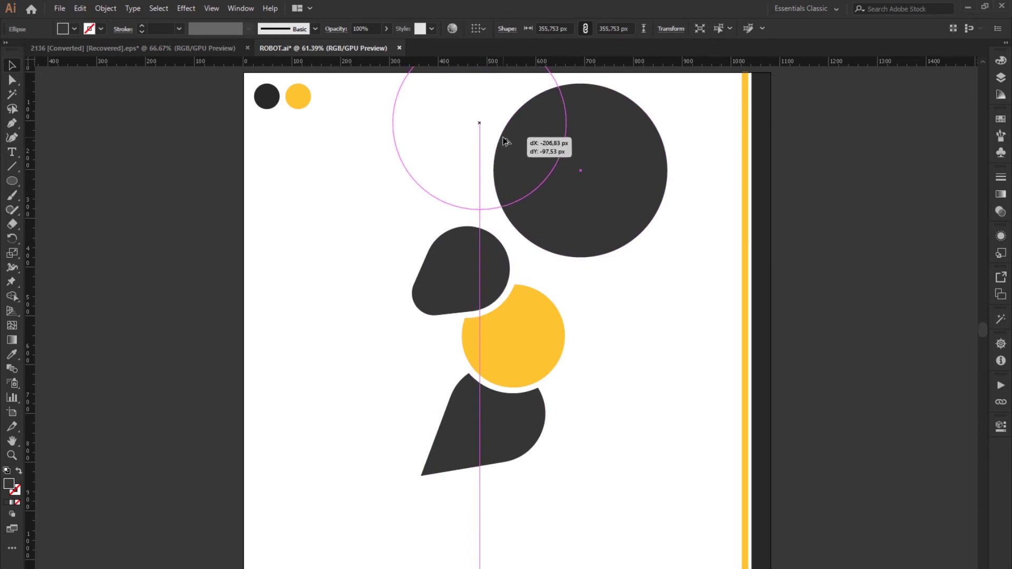
drag(497, 137, 497, 136)
- Remove both circles' outer parts with Shape Builder, leaving a leaf shape
click(637, 176)
shift+click(496, 121)
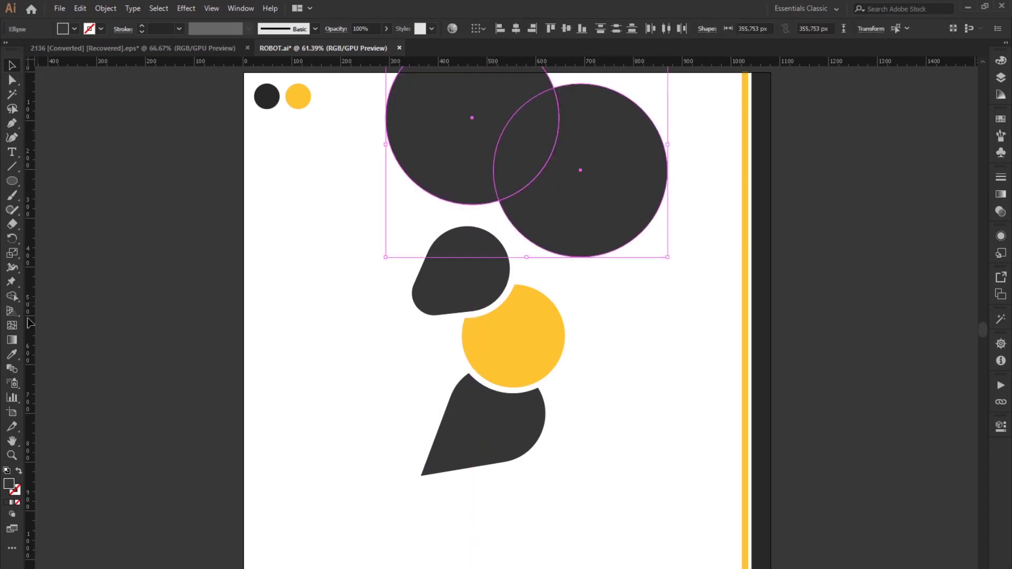
click(12, 296)
alt+click(640, 238)
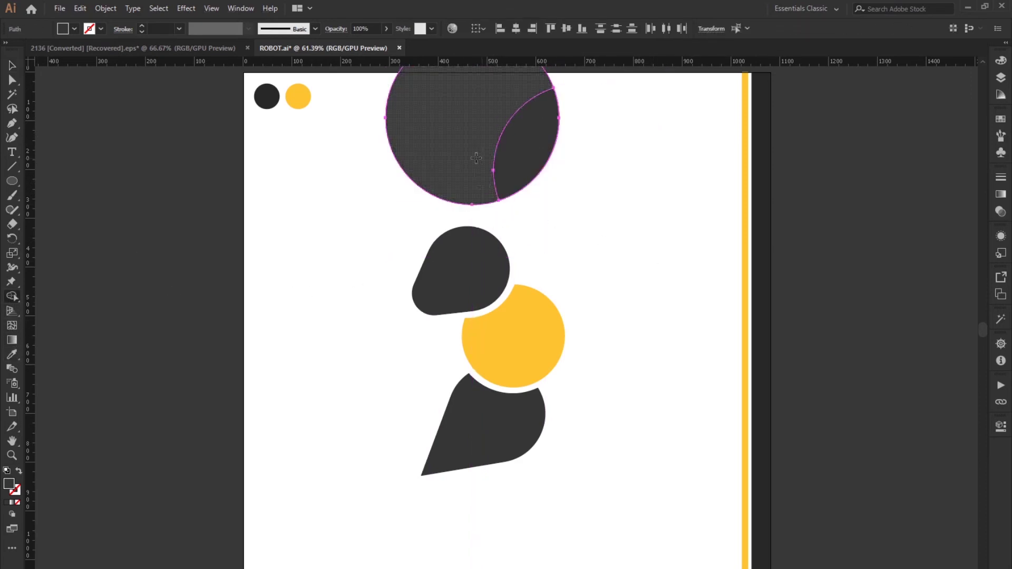
alt+click(437, 127)
- Place a copy of the leaf down-right and round its top corner
key(v)
drag(543, 169, 569, 234)
click(12, 81)
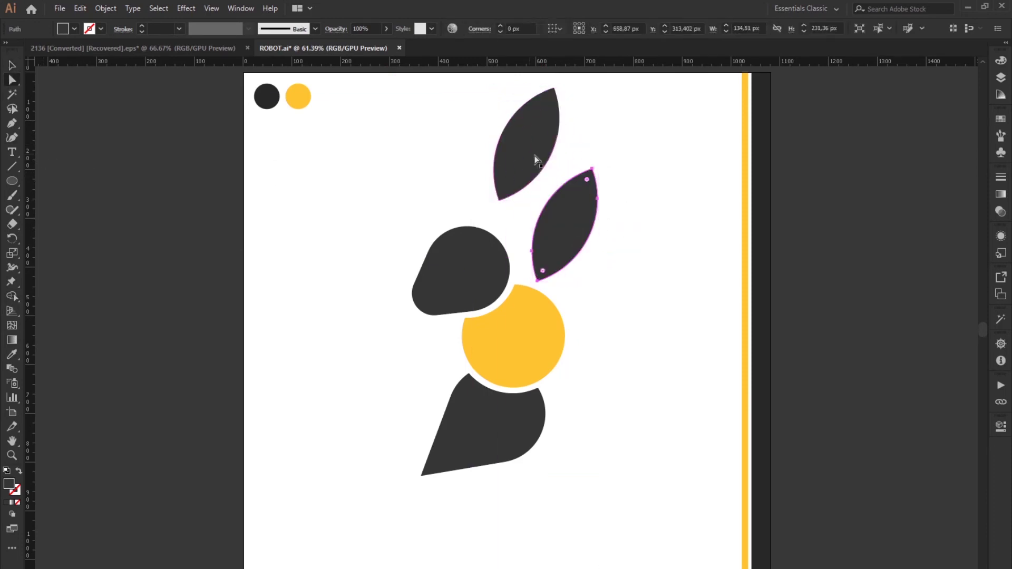
drag(588, 187, 586, 184)
click(653, 218)
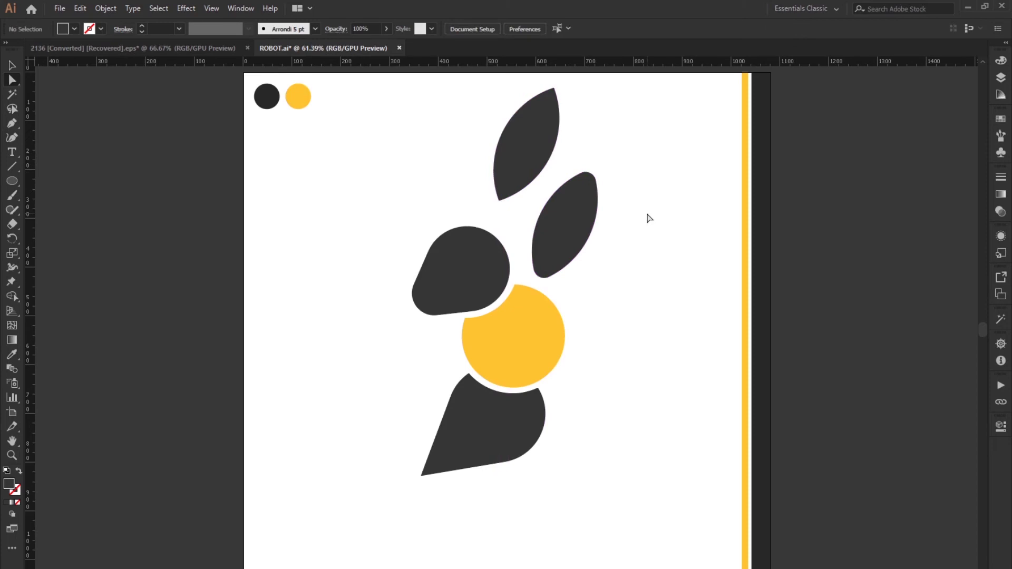
- Lay the upper leaf sideways over the lower leaf, enlarge it, and select both
click(12, 65)
drag(522, 153, 594, 270)
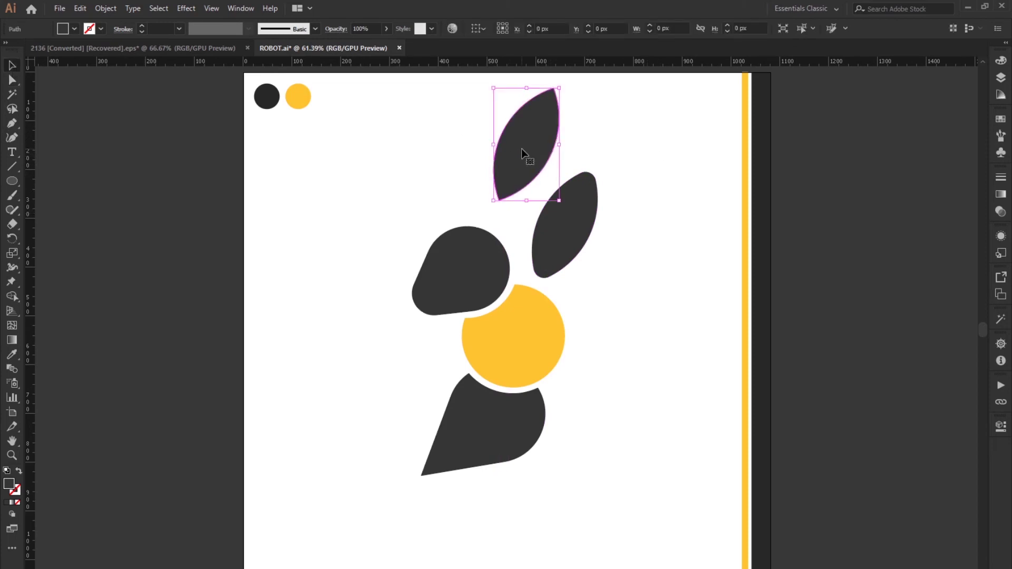
mouse_move(636, 205)
mouse_down()
mouse_move(657, 233)
mouse_move(717, 218)
mouse_up()
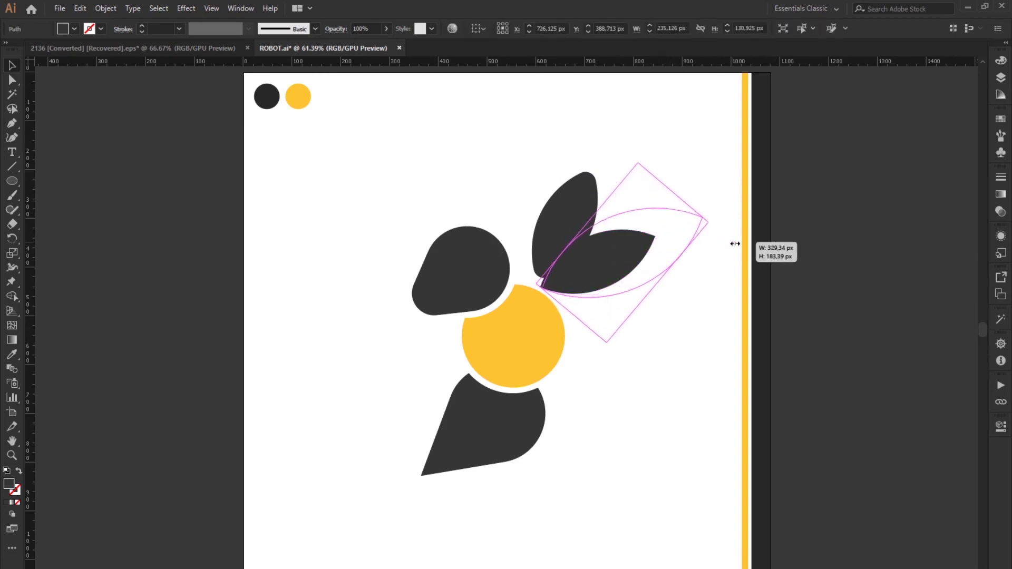
drag(665, 282, 624, 271)
shift+click(576, 175)
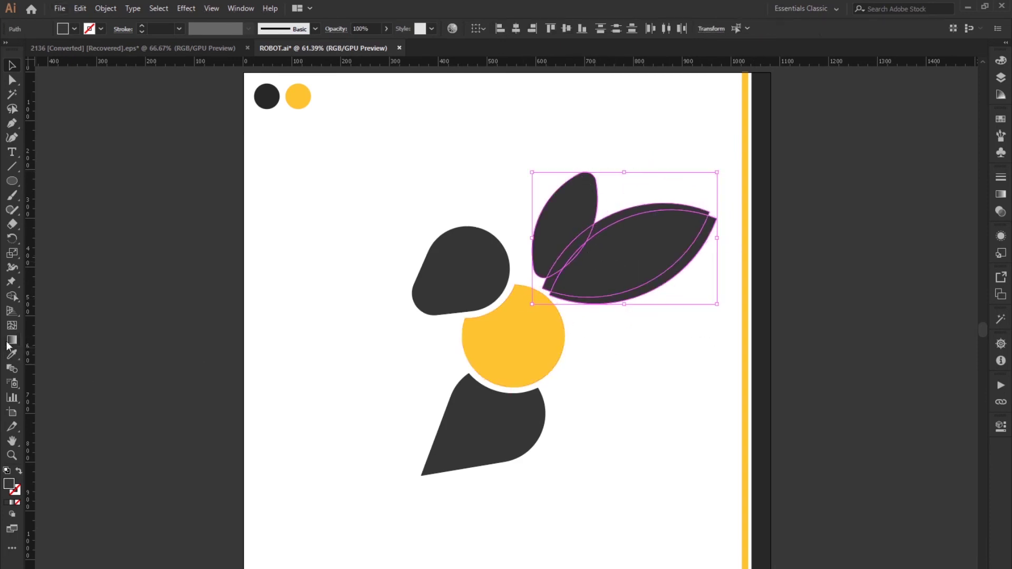
- Remove the leaves' overlap and the big leaf's lower crescent to leave a gap
click(11, 297)
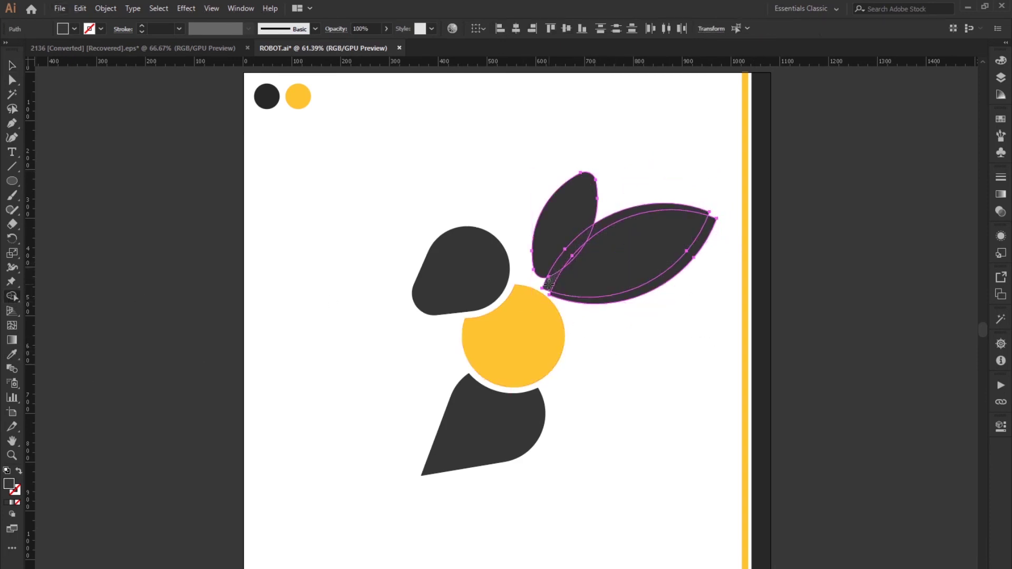
alt+click(560, 262)
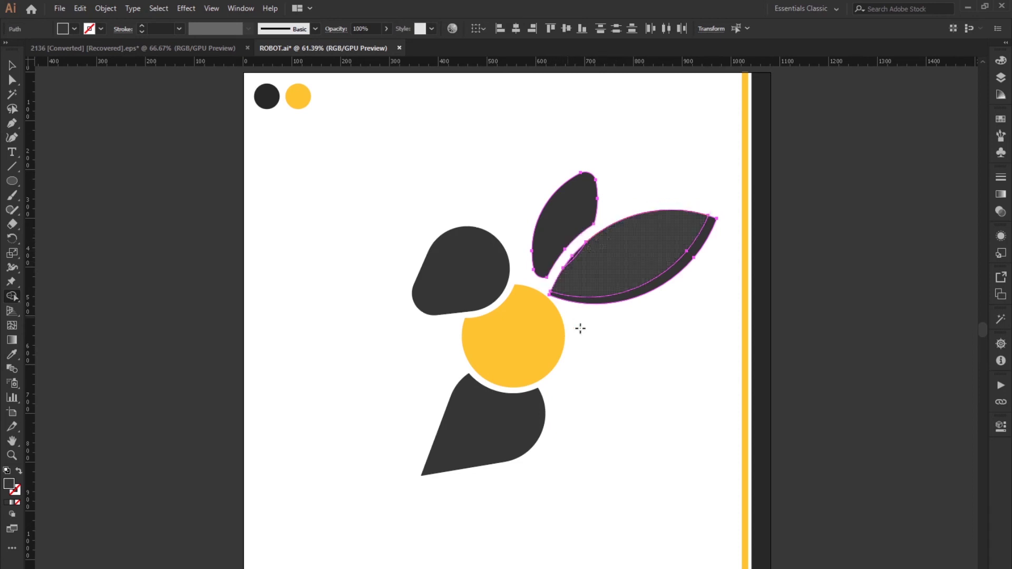
alt+click(651, 287)
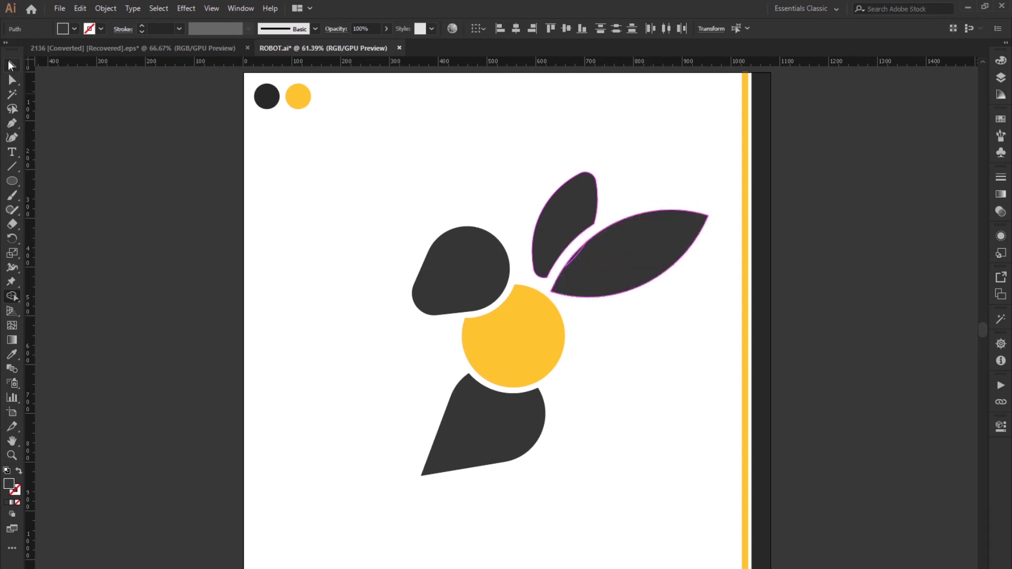
click(10, 64)
click(651, 338)
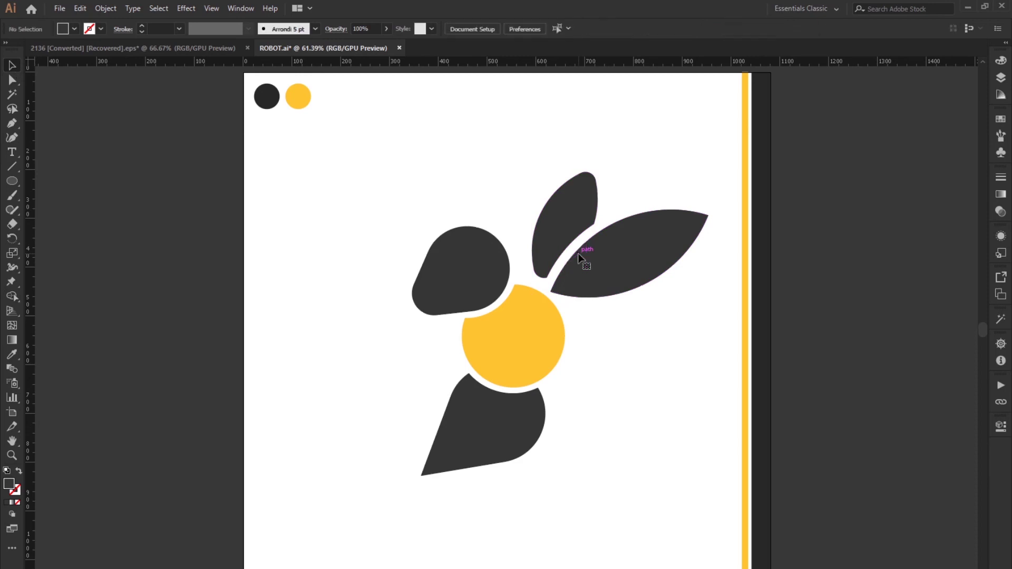
- Position the wings beside the yellow circle and shift the whole bee up-left
drag(571, 233, 576, 227)
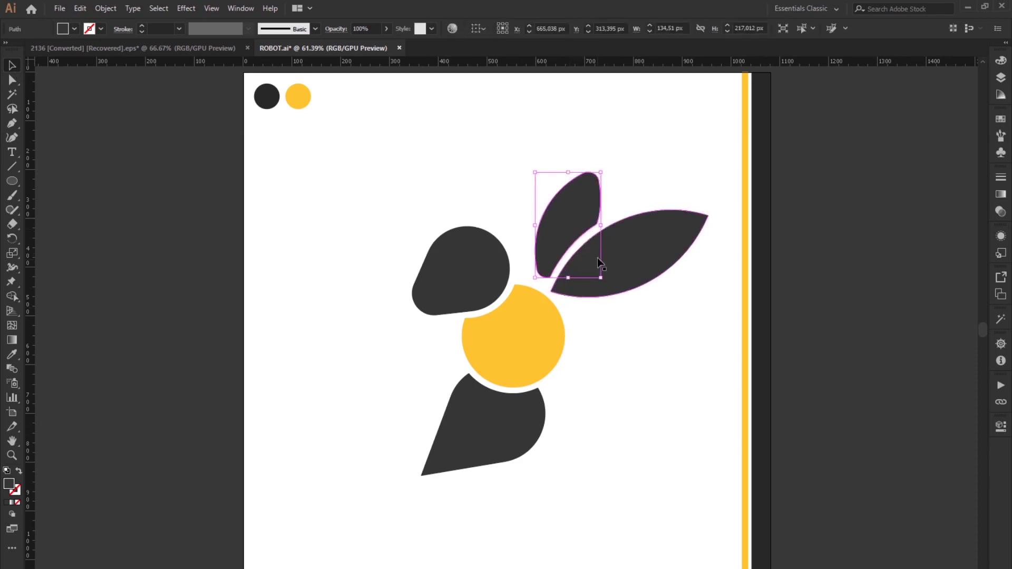
mouse_move(659, 327)
mouse_down()
mouse_move(578, 212)
mouse_move(599, 237)
mouse_up()
click(671, 494)
mouse_move(671, 494)
mouse_down()
mouse_move(440, 245)
mouse_move(436, 225)
mouse_up()
click(667, 465)
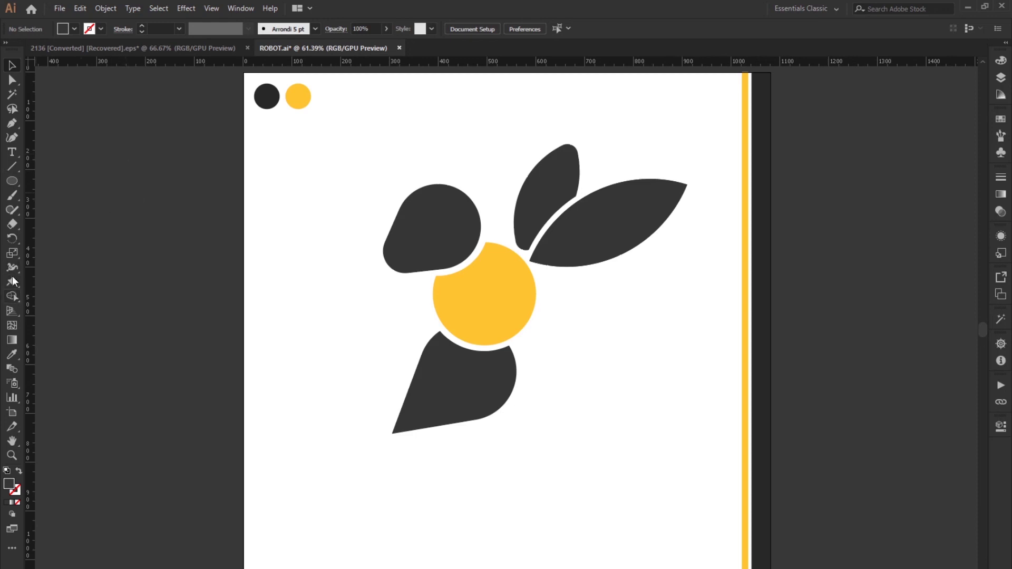
- Type 'golden bee' below the bee and enlarge it into a large thin uppercase caption
key(t)
click(363, 473)
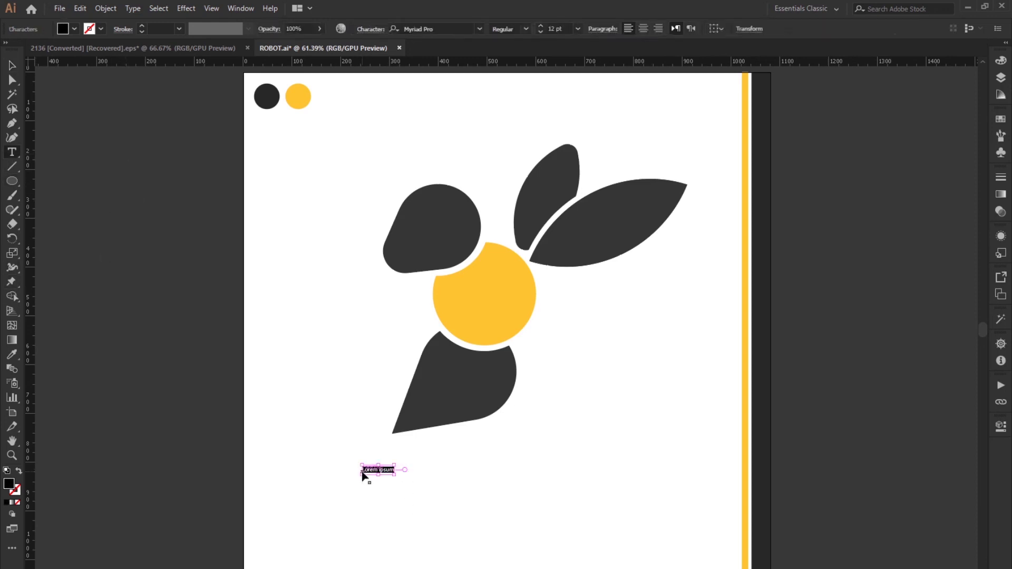
text(golden bee)
key(ctrl+a)
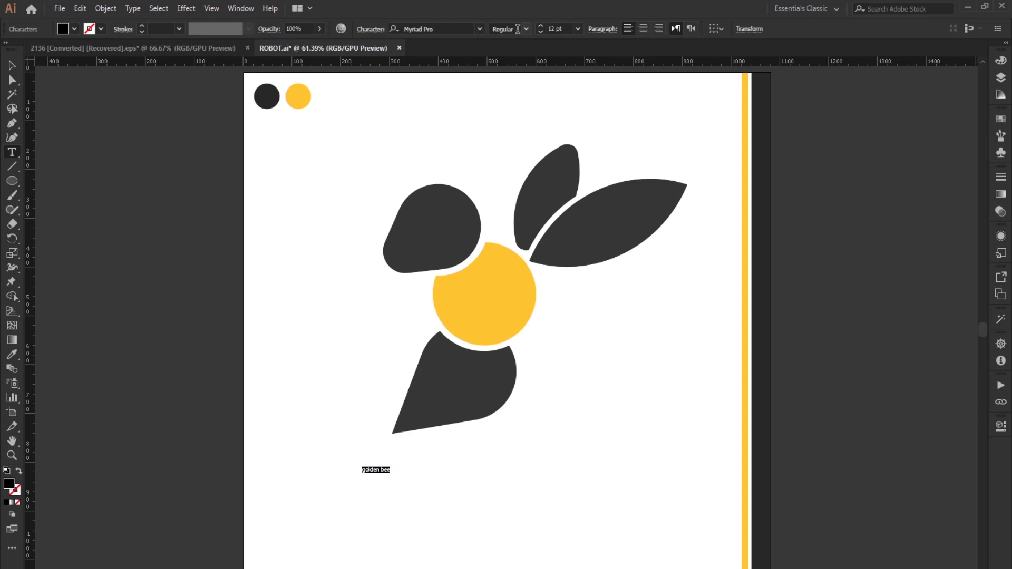
click(540, 24)
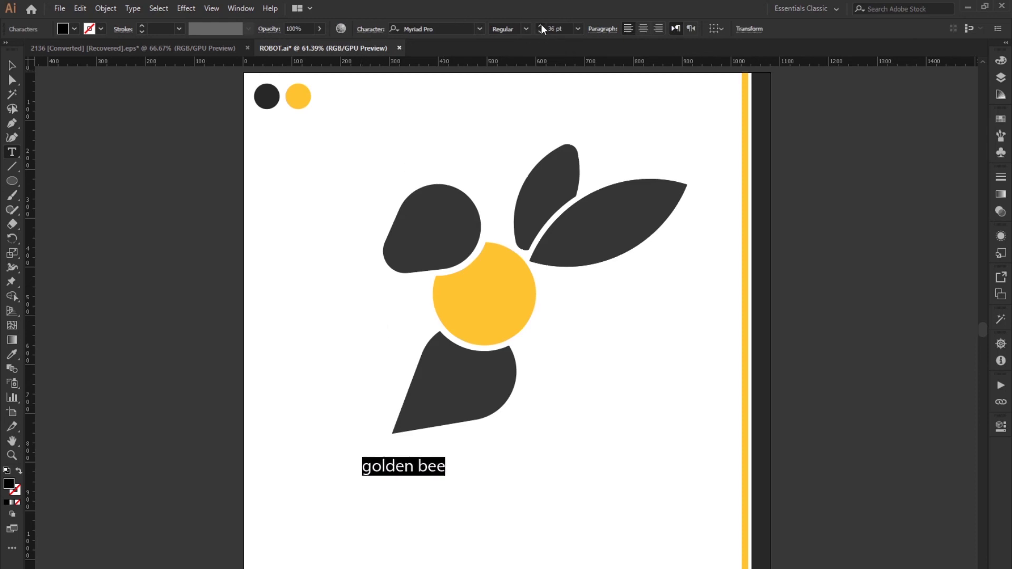
drag(541, 24, 540, 23)
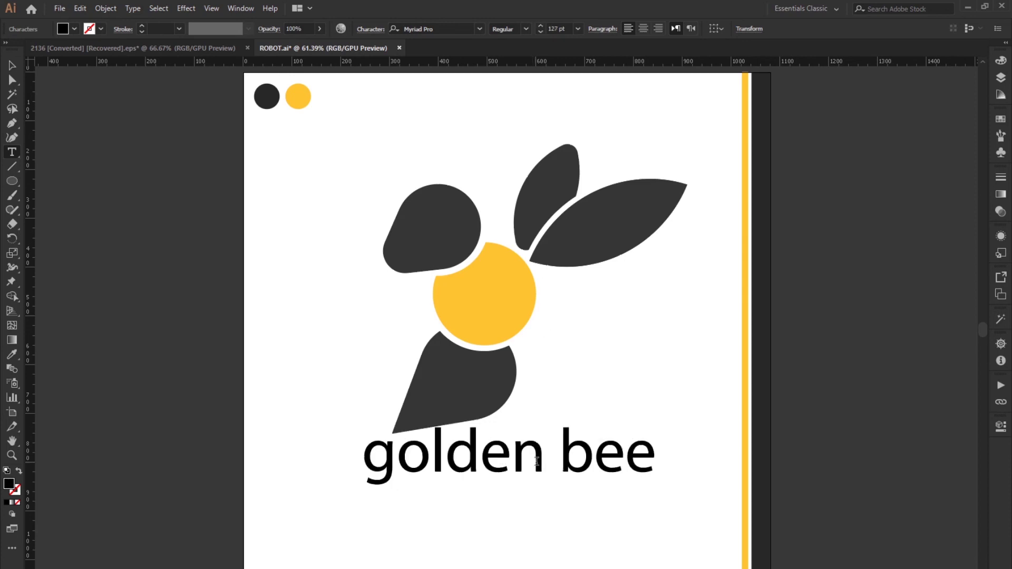
drag(546, 454, 331, 453)
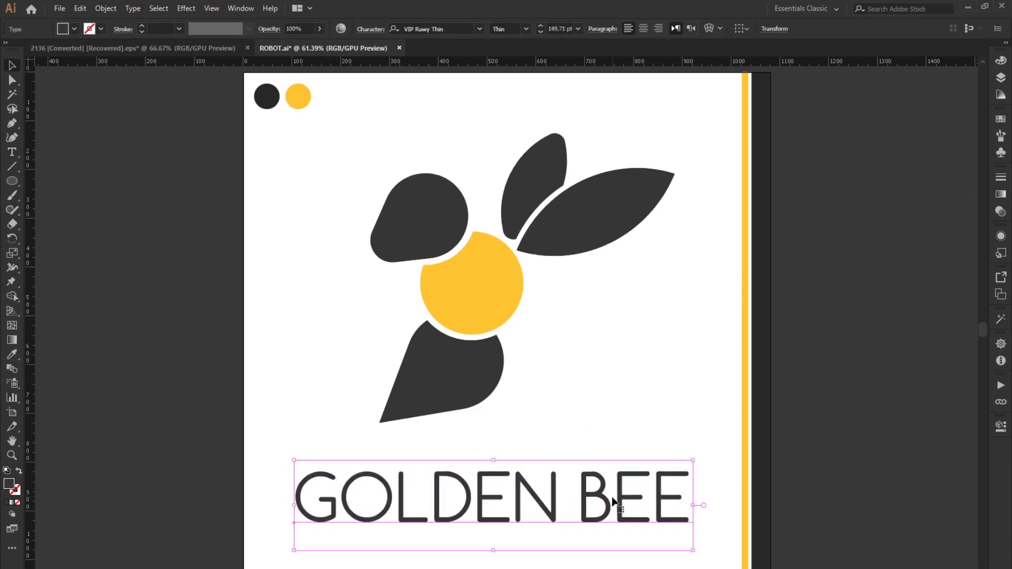
- Nudge the GOLDEN BEE caption slightly to the right, then deselect it
drag(614, 501, 623, 502)
key(ctrl+shift+a)
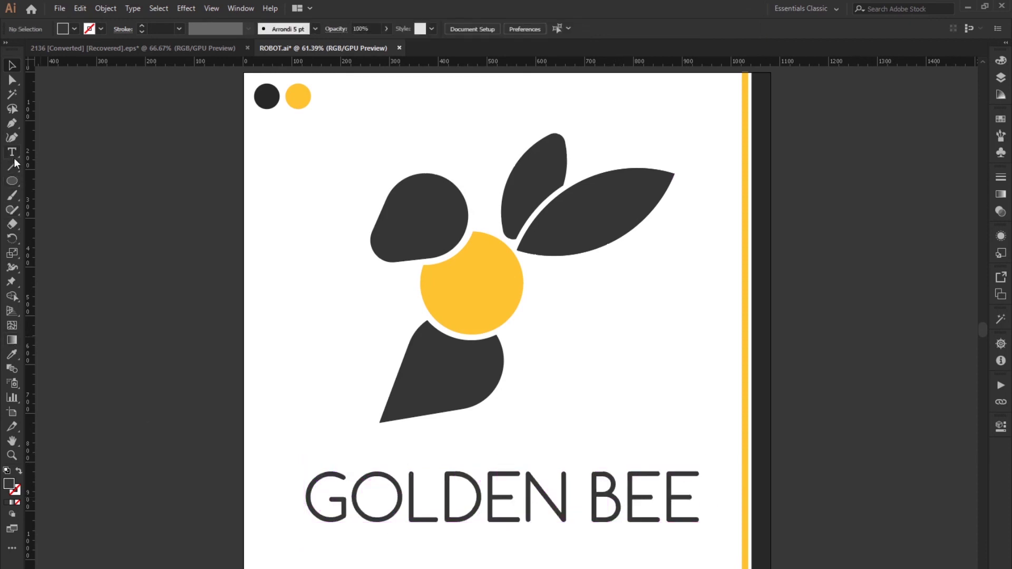
key(shift+grave)
- Select the word GOLDEN and eyedropper the yellow from the bee's circle onto it, then deselect
click(12, 152)
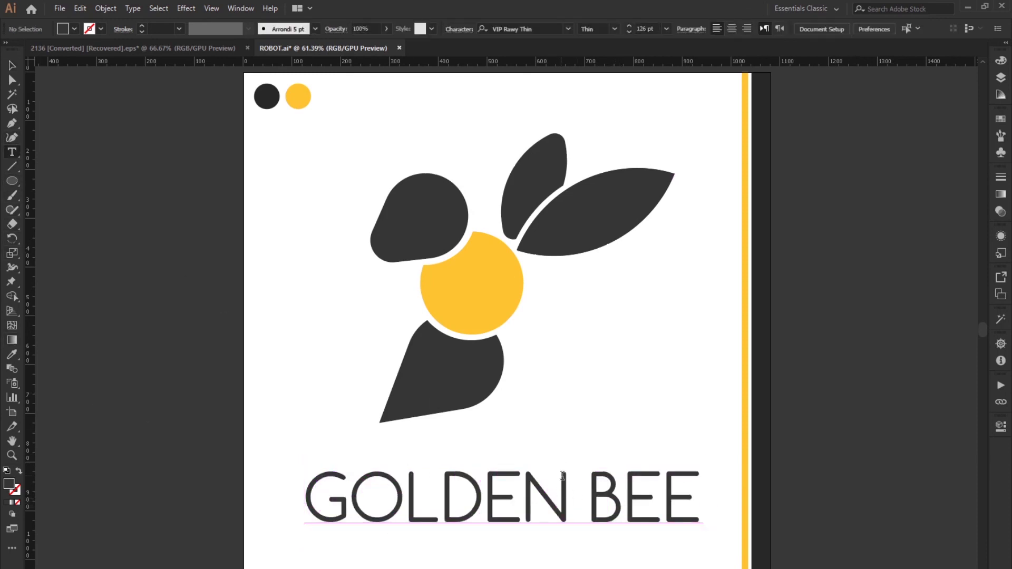
double_click(563, 493)
click(12, 354)
click(497, 296)
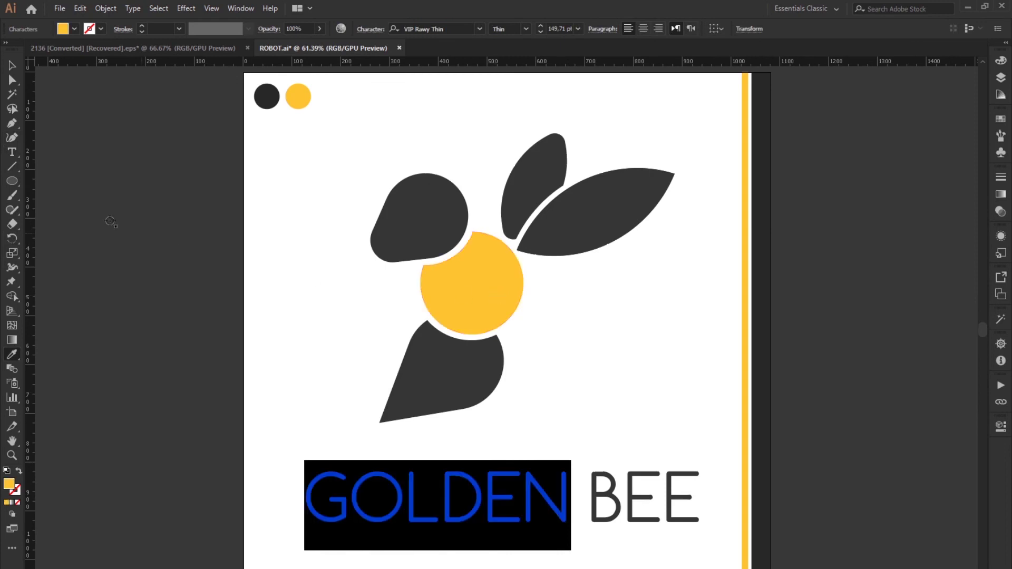
key(v)
click(128, 147)
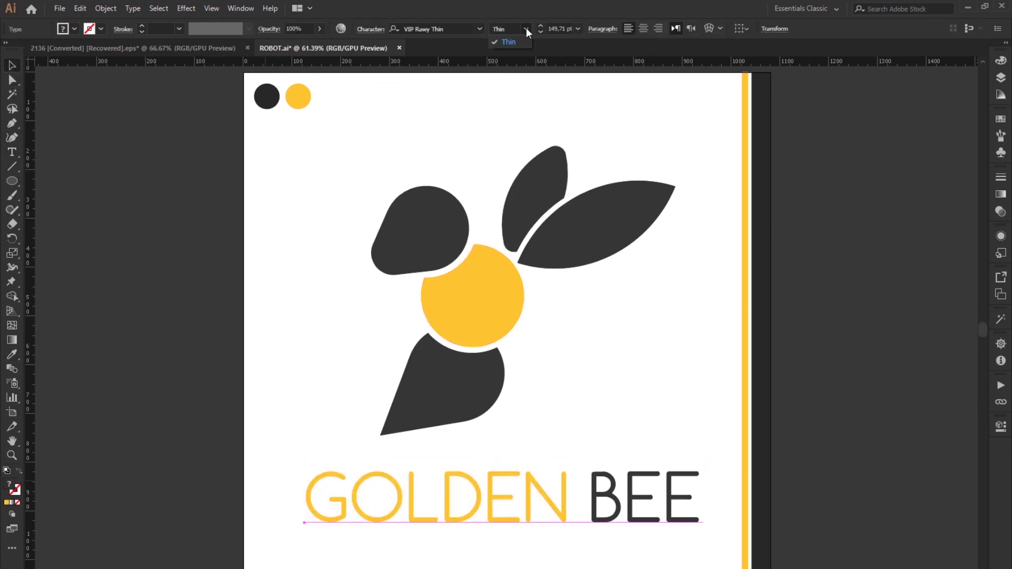